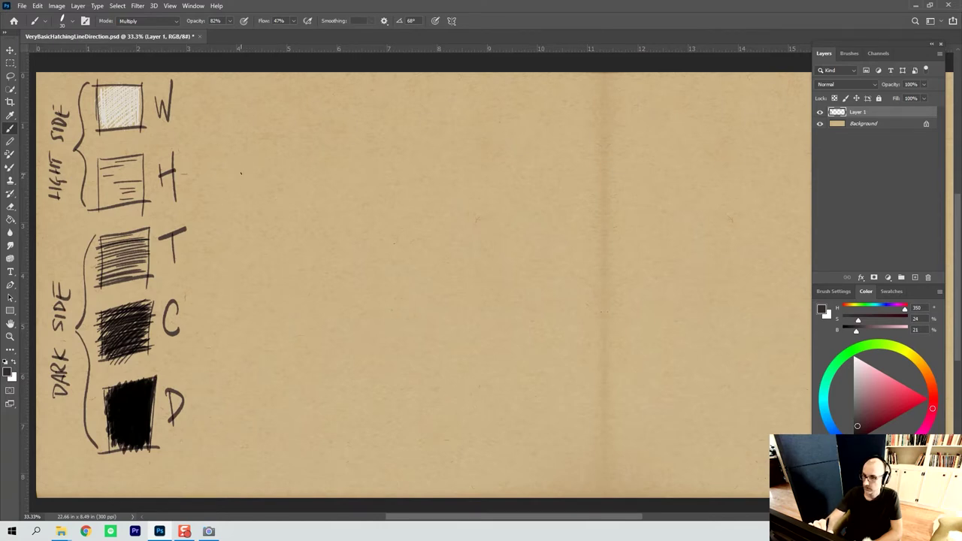
# Draw and darken the triangular top face of the wedge right of the value legend
pyautogui.moveTo(239, 171); pyautogui.dragTo(292, 214)
pyautogui.moveTo(234, 172); pyautogui.dragTo(346, 135)
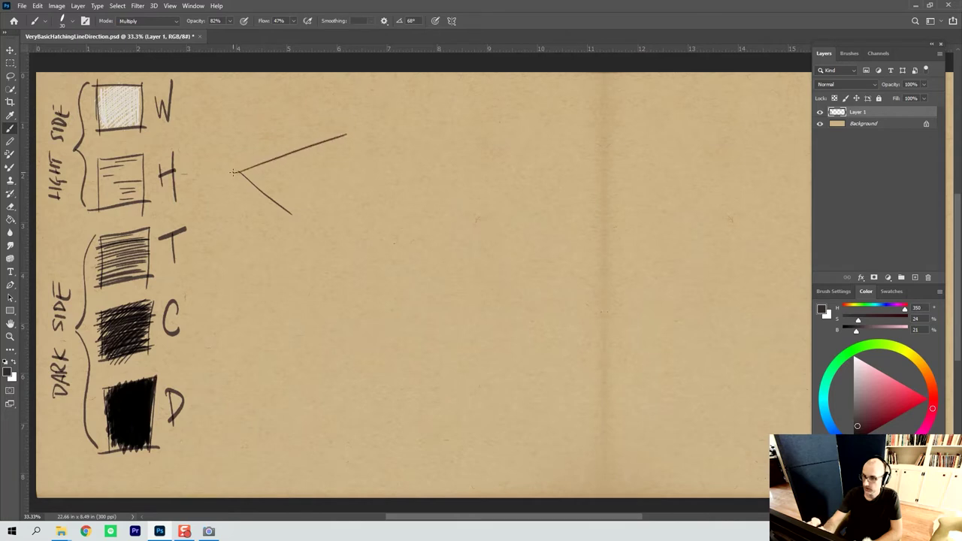
pyautogui.moveTo(300, 220)
pyautogui.mouseDown()
pyautogui.moveTo(395, 151)
pyautogui.moveTo(414, 151)
pyautogui.mouseUp()
pyautogui.moveTo(238, 169)
pyautogui.mouseDown()
pyautogui.moveTo(310, 227)
pyautogui.moveTo(422, 135)
pyautogui.moveTo(310, 220)
pyautogui.mouseUp()
pyautogui.moveTo(230, 162); pyautogui.dragTo(302, 213)
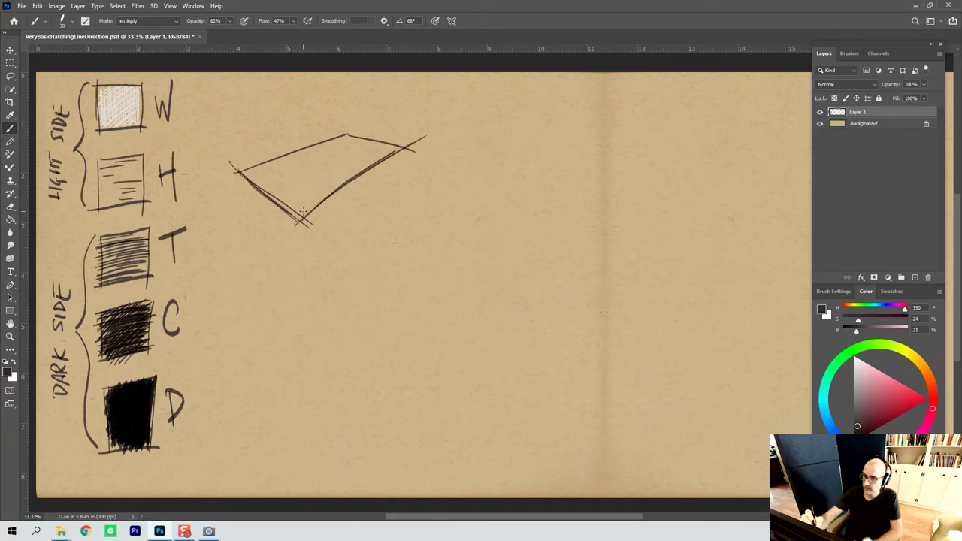
pyautogui.moveTo(235, 172)
pyautogui.mouseDown()
pyautogui.moveTo(371, 136)
pyautogui.moveTo(337, 135)
pyautogui.moveTo(414, 148)
pyautogui.mouseUp()
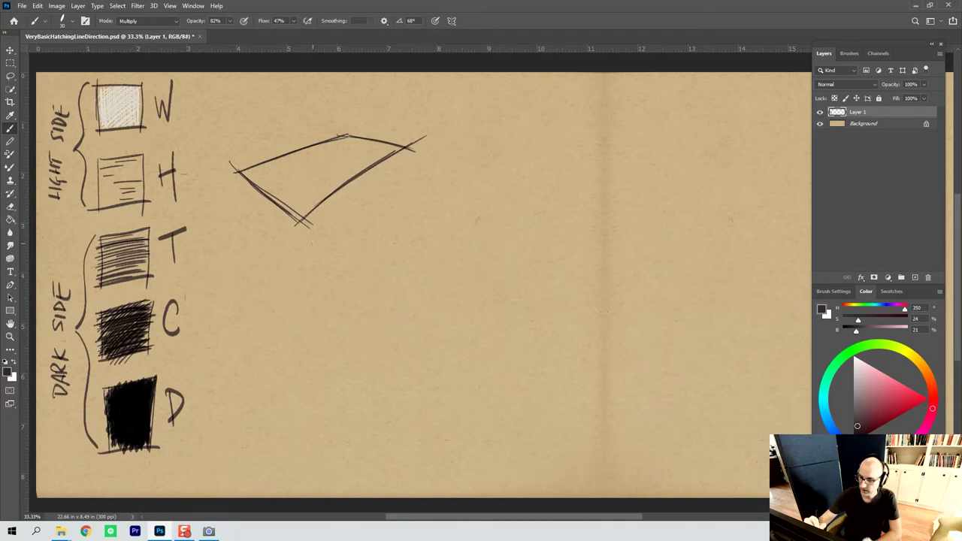
# Add side edges and the dividing line between the two side planes, erasing a stray line
pyautogui.moveTo(300, 219); pyautogui.dragTo(312, 255)
pyautogui.moveTo(405, 150); pyautogui.dragTo(429, 221)
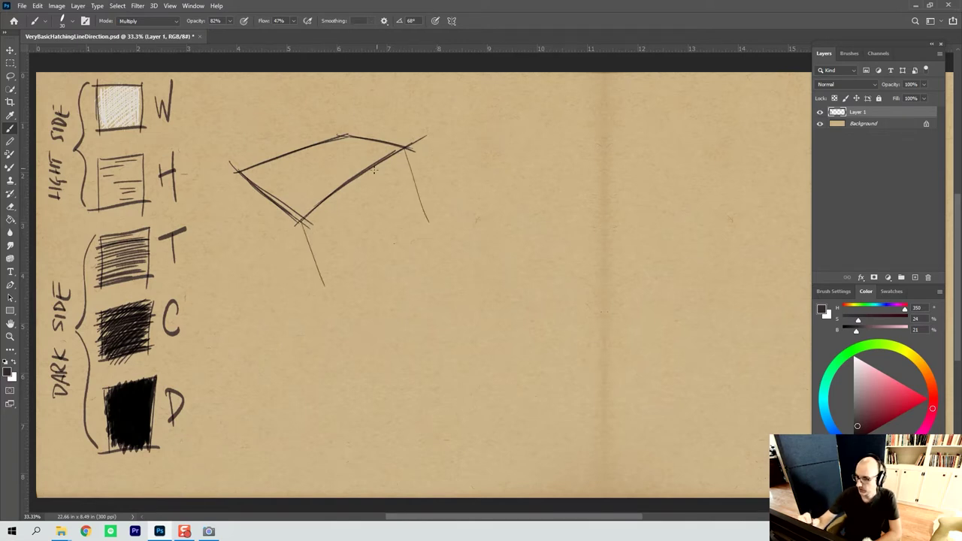
pyautogui.moveTo(427, 173); pyautogui.dragTo(326, 301)
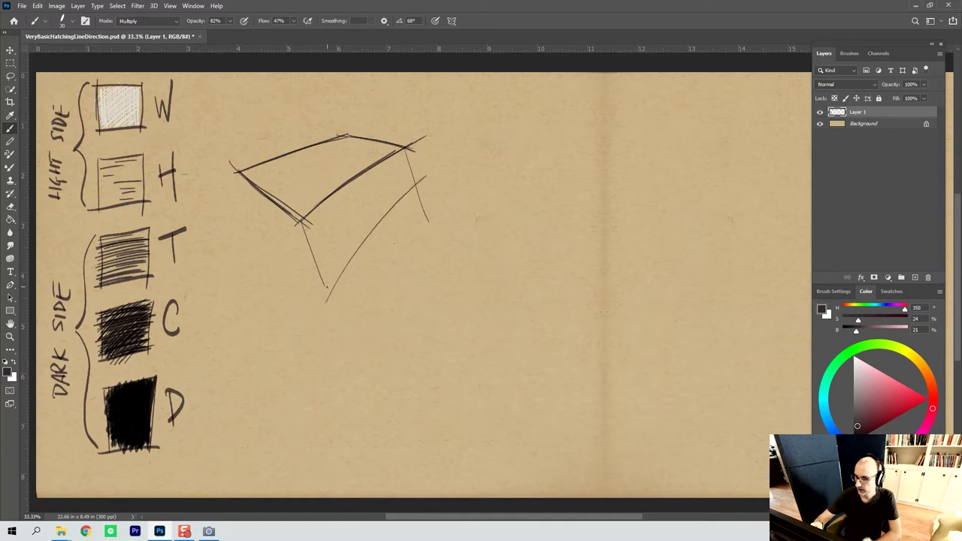
pyautogui.moveTo(304, 231); pyautogui.dragTo(328, 298)
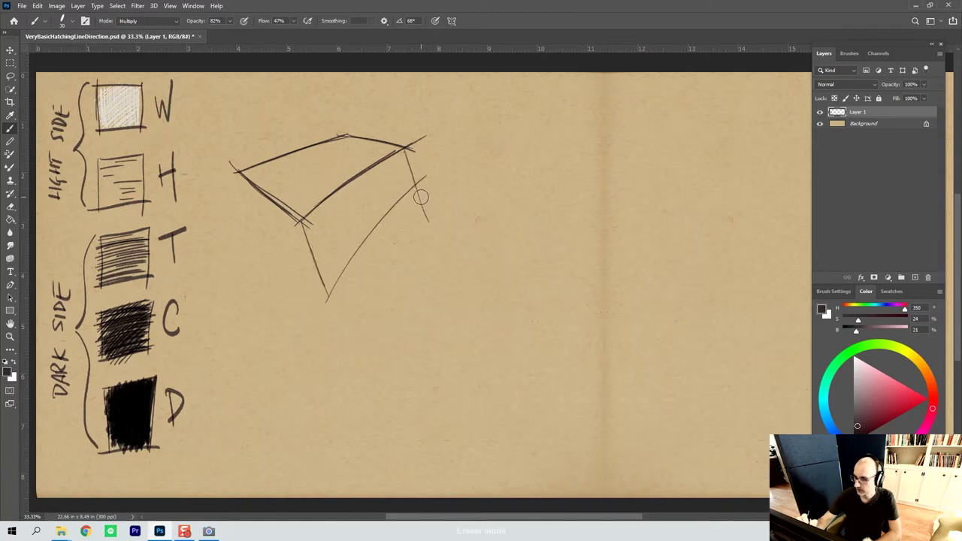
pyautogui.moveTo(419, 193); pyautogui.dragTo(418, 139)
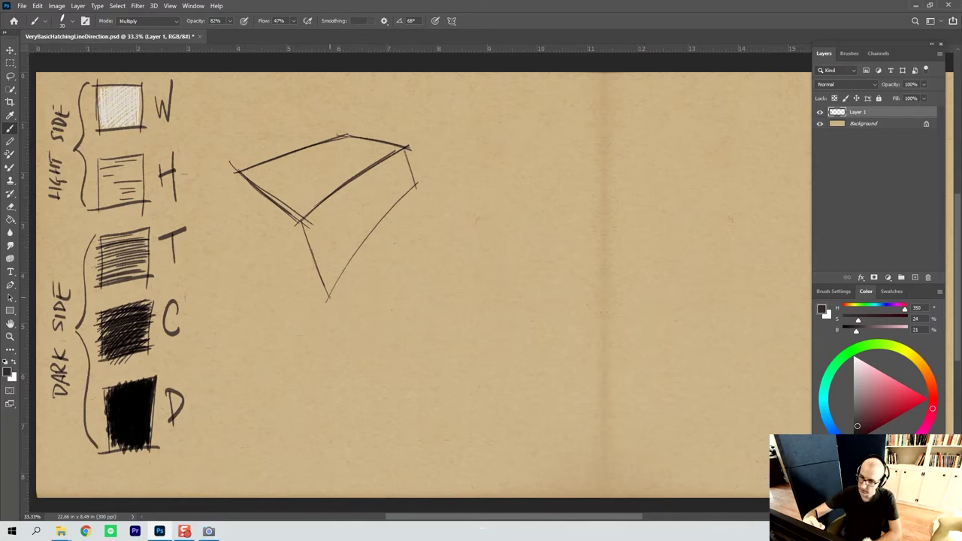
# Bring the side edges down to the wedge's bottom point and outline the right plane
pyautogui.moveTo(328, 301); pyautogui.dragTo(381, 362)
pyautogui.moveTo(417, 184); pyautogui.dragTo(445, 223)
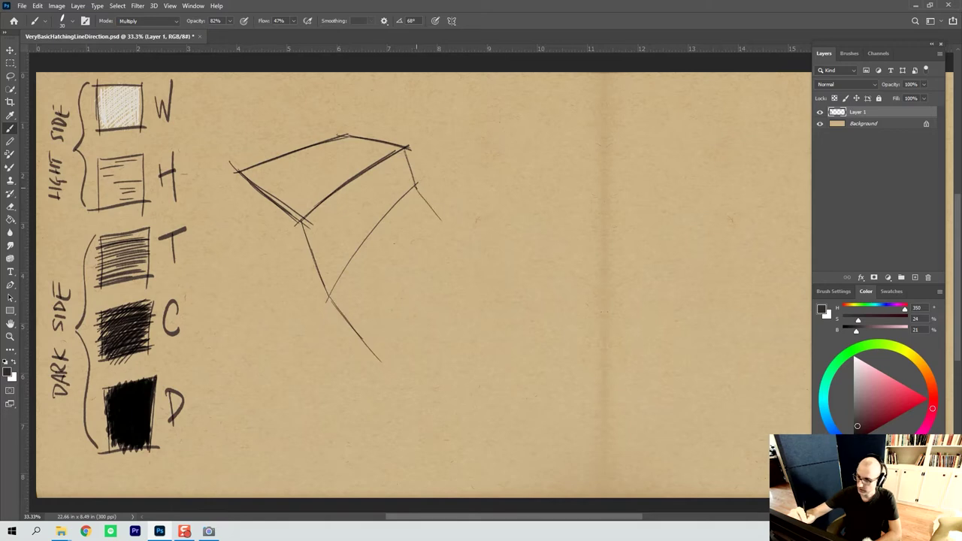
pyautogui.moveTo(391, 322); pyautogui.dragTo(434, 220)
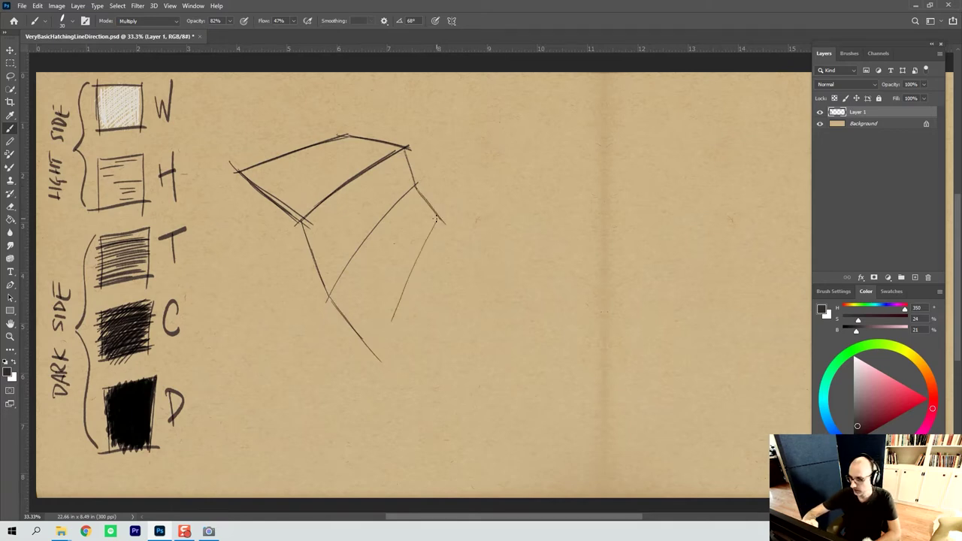
pyautogui.moveTo(378, 363)
pyautogui.mouseDown()
pyautogui.moveTo(435, 226)
pyautogui.moveTo(382, 335)
pyautogui.mouseUp()
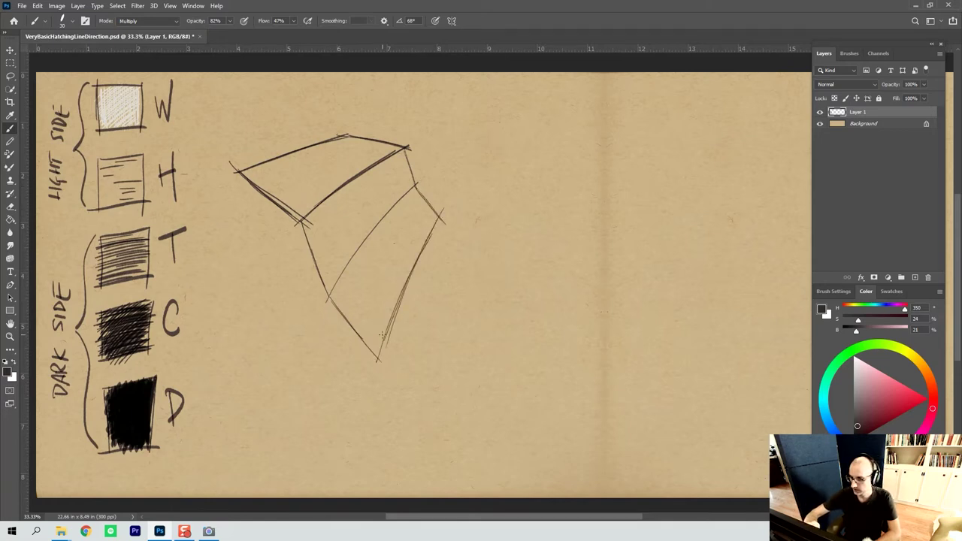
# Lightly hatch the first wedge's top face with parallel strokes
pyautogui.moveTo(240, 180); pyautogui.dragTo(353, 147)
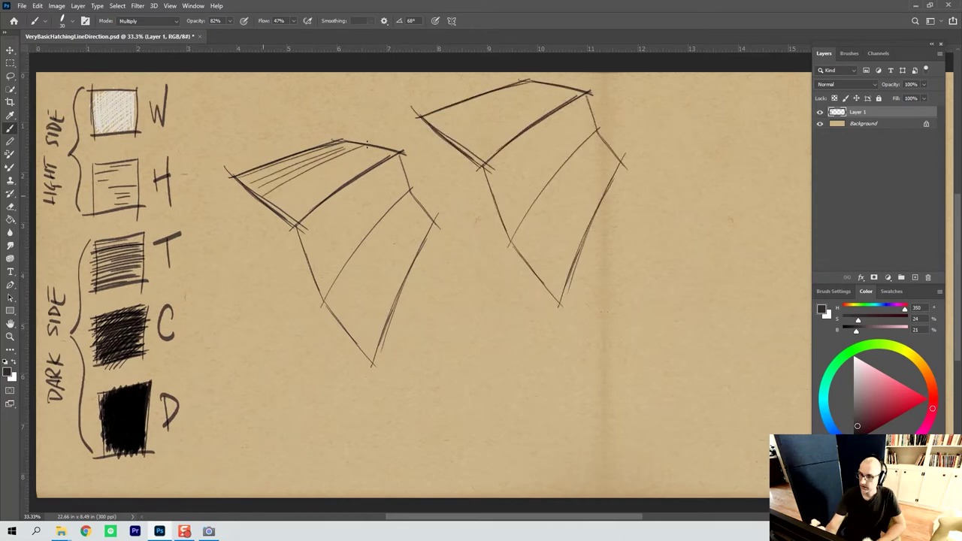
pyautogui.moveTo(267, 202)
pyautogui.mouseDown()
pyautogui.moveTo(332, 164)
pyautogui.moveTo(276, 205)
pyautogui.moveTo(289, 202)
pyautogui.moveTo(377, 150)
pyautogui.mouseUp()
pyautogui.moveTo(294, 214)
pyautogui.mouseDown()
pyautogui.moveTo(386, 151)
pyautogui.moveTo(391, 159)
pyautogui.mouseUp()
# Hatch the wedge's side face diagonally down toward the bottom point
pyautogui.moveTo(296, 234); pyautogui.dragTo(398, 161)
pyautogui.moveTo(306, 242)
pyautogui.mouseDown()
pyautogui.moveTo(372, 185)
pyautogui.moveTo(397, 176)
pyautogui.mouseUp()
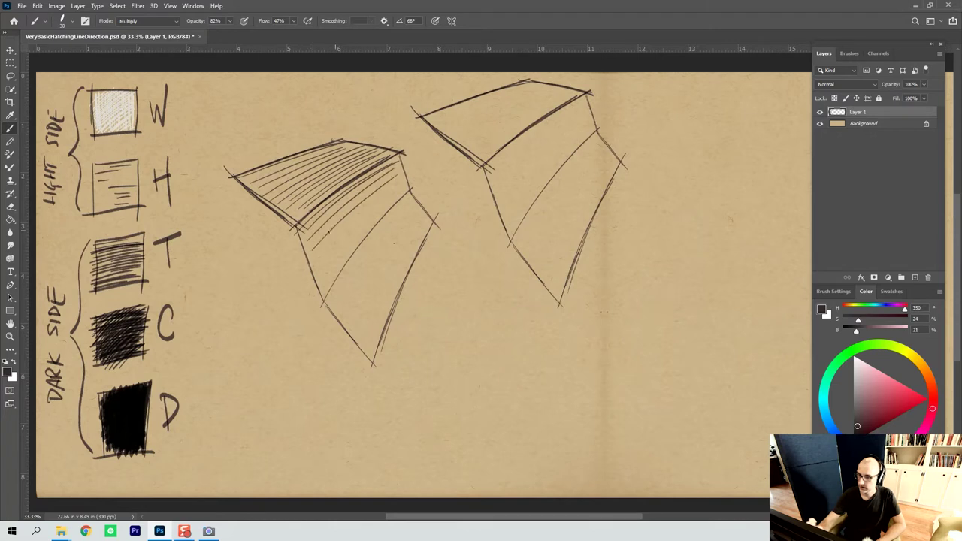
pyautogui.moveTo(307, 264)
pyautogui.mouseDown()
pyautogui.moveTo(400, 175)
pyautogui.moveTo(402, 184)
pyautogui.mouseUp()
pyautogui.moveTo(321, 265); pyautogui.dragTo(403, 180)
pyautogui.moveTo(321, 283); pyautogui.dragTo(406, 186)
pyautogui.moveTo(324, 285); pyautogui.dragTo(403, 194)
pyautogui.moveTo(348, 261); pyautogui.dragTo(392, 206)
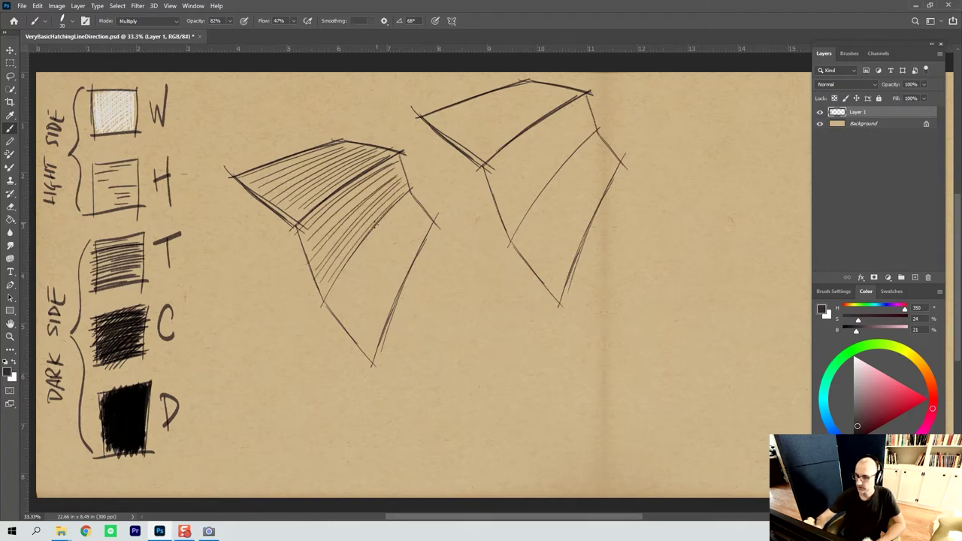
pyautogui.moveTo(327, 305); pyautogui.dragTo(357, 259)
pyautogui.moveTo(358, 256); pyautogui.dragTo(401, 202)
pyautogui.moveTo(335, 299); pyautogui.dragTo(406, 197)
pyautogui.moveTo(366, 260); pyautogui.dragTo(402, 207)
pyautogui.moveTo(361, 283); pyautogui.dragTo(372, 263)
pyautogui.moveTo(371, 260); pyautogui.dragTo(408, 208)
pyautogui.moveTo(347, 328); pyautogui.dragTo(412, 212)
pyautogui.moveTo(344, 338); pyautogui.dragTo(408, 223)
pyautogui.moveTo(355, 337); pyautogui.dragTo(427, 216)
# Darken the side face with denser hatching, from its right part up to the top
pyautogui.moveTo(373, 323); pyautogui.dragTo(424, 221)
pyautogui.moveTo(361, 360)
pyautogui.mouseDown()
pyautogui.moveTo(430, 221)
pyautogui.moveTo(427, 231)
pyautogui.mouseUp()
pyautogui.moveTo(368, 352); pyautogui.dragTo(412, 228)
pyautogui.moveTo(357, 322); pyautogui.dragTo(412, 221)
pyautogui.moveTo(349, 325); pyautogui.dragTo(412, 205)
pyautogui.moveTo(335, 317); pyautogui.dragTo(405, 204)
pyautogui.moveTo(340, 291); pyautogui.dragTo(412, 192)
pyautogui.moveTo(331, 277); pyautogui.dragTo(410, 183)
pyautogui.moveTo(330, 256); pyautogui.dragTo(385, 196)
pyautogui.moveTo(320, 250); pyautogui.dragTo(400, 177)
pyautogui.moveTo(325, 231); pyautogui.dragTo(387, 174)
pyautogui.moveTo(302, 234)
pyautogui.mouseDown()
pyautogui.moveTo(393, 165)
pyautogui.moveTo(354, 186)
pyautogui.mouseUp()
pyautogui.moveTo(285, 213); pyautogui.dragTo(379, 161)
# Add more parallel hatching across the top face
pyautogui.moveTo(298, 190); pyautogui.dragTo(361, 154)
pyautogui.moveTo(255, 201)
pyautogui.mouseDown()
pyautogui.moveTo(353, 147)
pyautogui.moveTo(340, 147)
pyautogui.mouseUp()
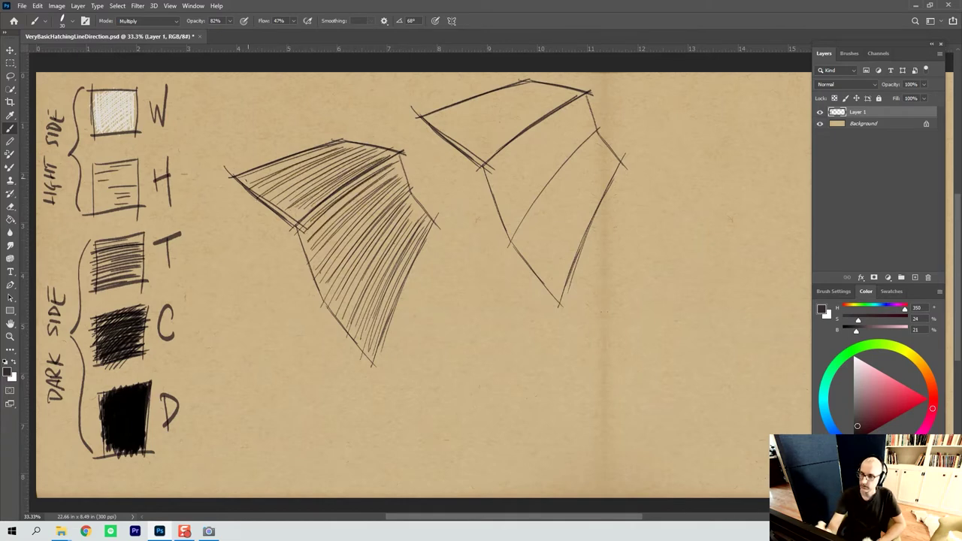
pyautogui.moveTo(245, 182); pyautogui.dragTo(322, 150)
pyautogui.moveTo(238, 184); pyautogui.dragTo(346, 141)
pyautogui.moveTo(242, 184); pyautogui.dragTo(289, 159)
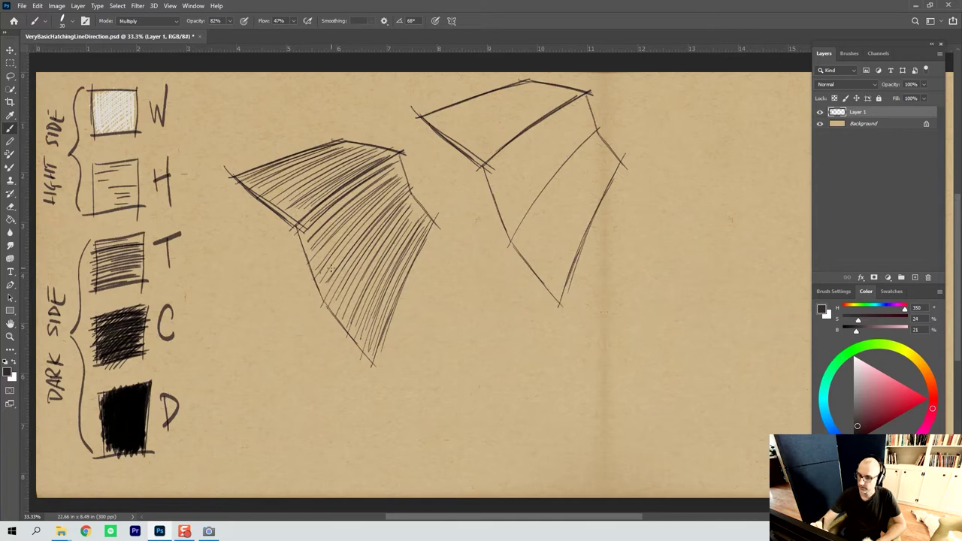
# Deepen the side face's diagonal hatching, especially its lower-left and upper areas
pyautogui.moveTo(323, 304); pyautogui.dragTo(389, 213)
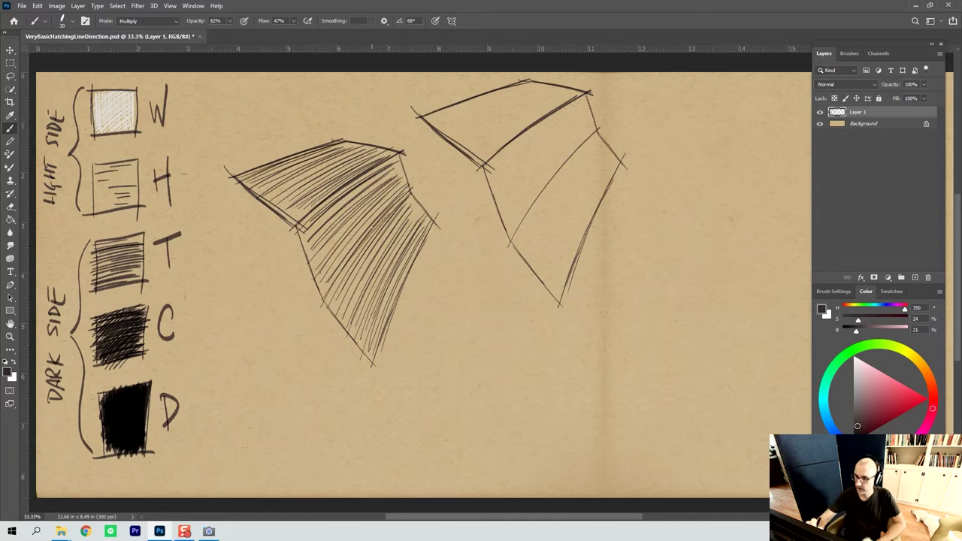
pyautogui.moveTo(331, 288); pyautogui.dragTo(404, 203)
pyautogui.moveTo(345, 275); pyautogui.dragTo(374, 233)
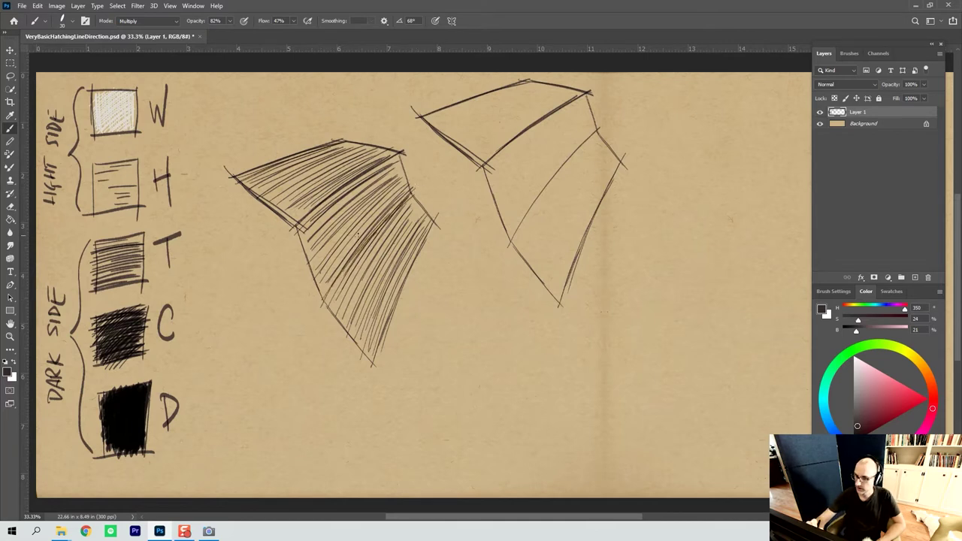
pyautogui.moveTo(331, 288); pyautogui.dragTo(408, 191)
pyautogui.moveTo(353, 257); pyautogui.dragTo(396, 206)
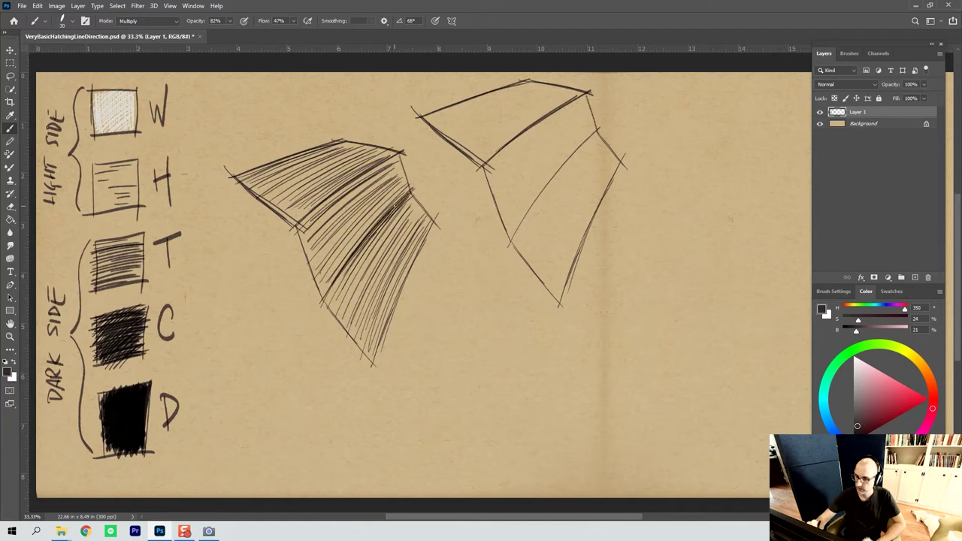
pyautogui.moveTo(320, 296); pyautogui.dragTo(406, 196)
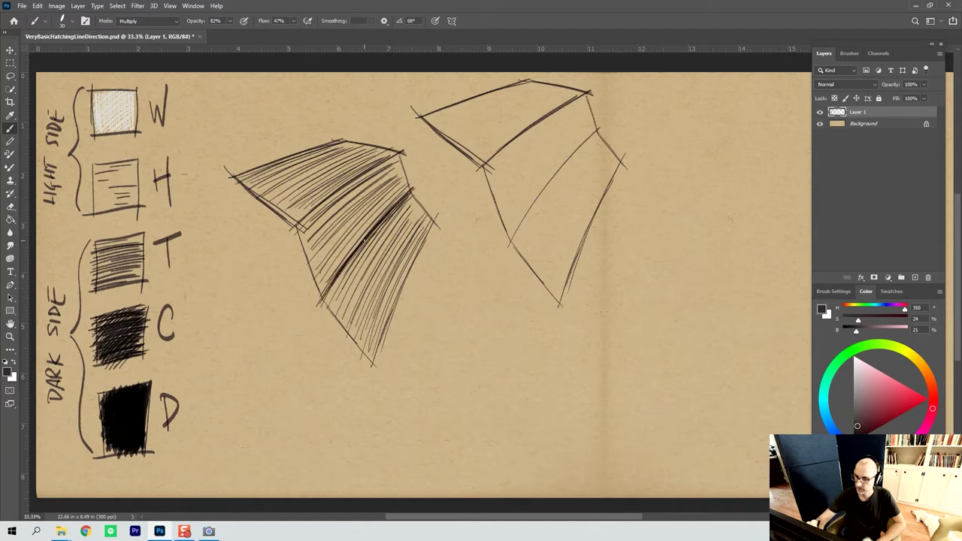
pyautogui.moveTo(328, 296); pyautogui.dragTo(361, 246)
pyautogui.moveTo(324, 301); pyautogui.dragTo(349, 265)
pyautogui.moveTo(292, 228); pyautogui.dragTo(366, 173)
pyautogui.moveTo(302, 213); pyautogui.dragTo(405, 147)
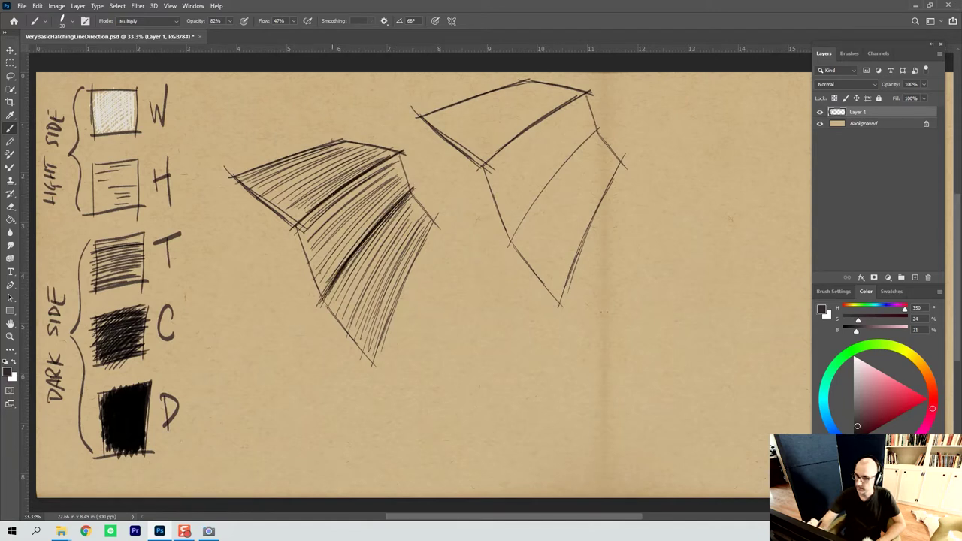
# Re-ink the wedge's left, right, and top-face edges and darken the bottom tip
pyautogui.moveTo(299, 230); pyautogui.dragTo(319, 296)
pyautogui.moveTo(299, 231)
pyautogui.mouseDown()
pyautogui.moveTo(317, 285)
pyautogui.moveTo(359, 350)
pyautogui.mouseUp()
pyautogui.moveTo(330, 306); pyautogui.dragTo(371, 361)
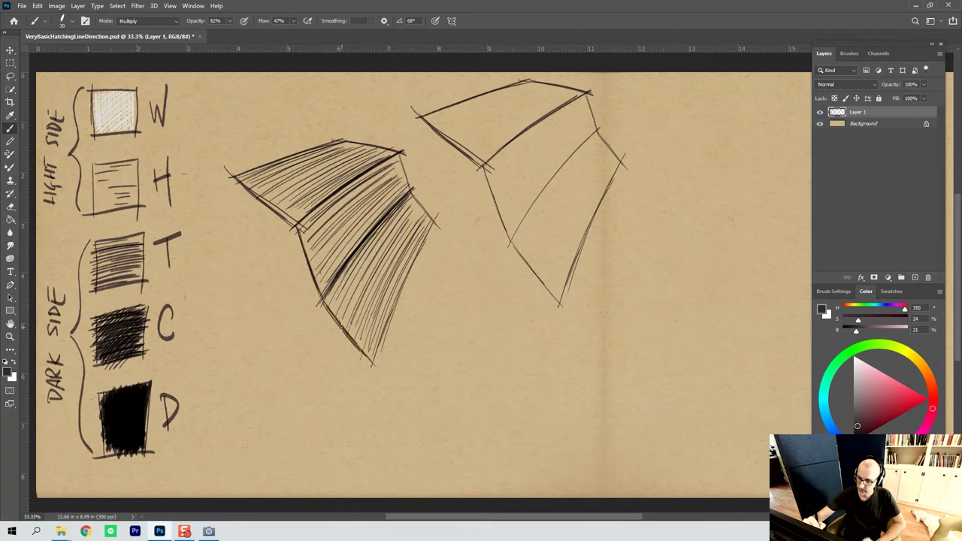
pyautogui.moveTo(342, 325); pyautogui.dragTo(374, 365)
pyautogui.moveTo(391, 312); pyautogui.dragTo(371, 372)
pyautogui.moveTo(406, 279); pyautogui.dragTo(374, 357)
pyautogui.moveTo(433, 227)
pyautogui.mouseDown()
pyautogui.moveTo(395, 291)
pyautogui.moveTo(431, 230)
pyautogui.mouseUp()
pyautogui.moveTo(412, 278); pyautogui.dragTo(374, 360)
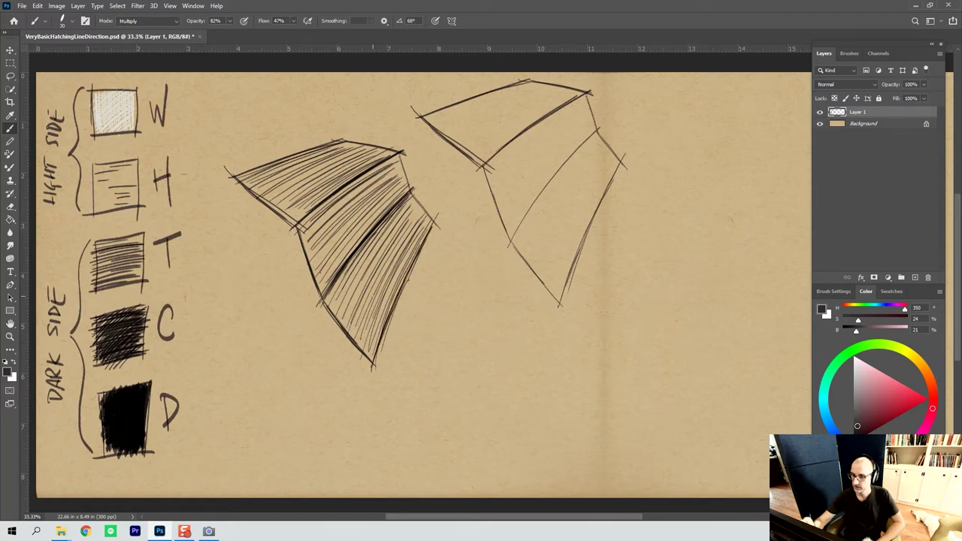
pyautogui.moveTo(403, 155); pyautogui.dragTo(411, 191)
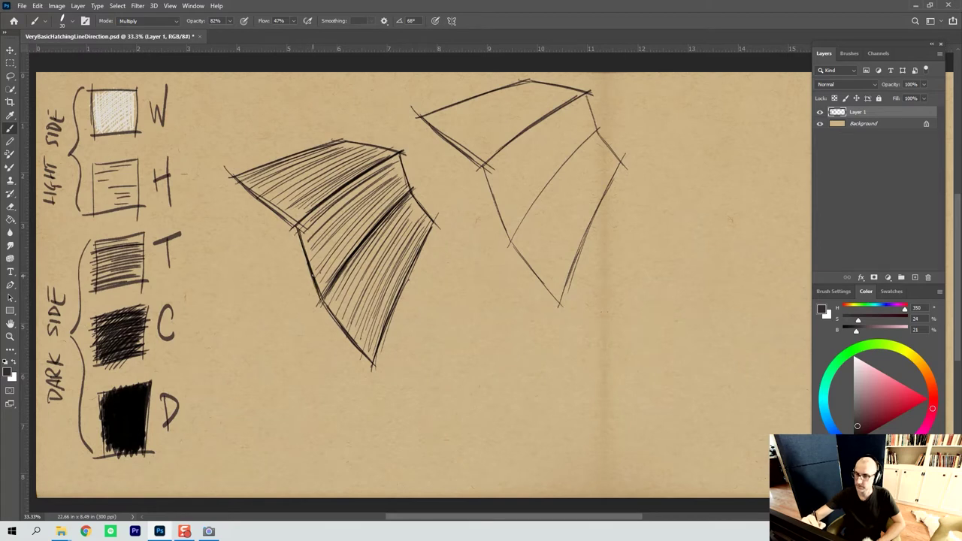
pyautogui.moveTo(233, 180); pyautogui.dragTo(293, 227)
pyautogui.moveTo(250, 193); pyautogui.dragTo(284, 219)
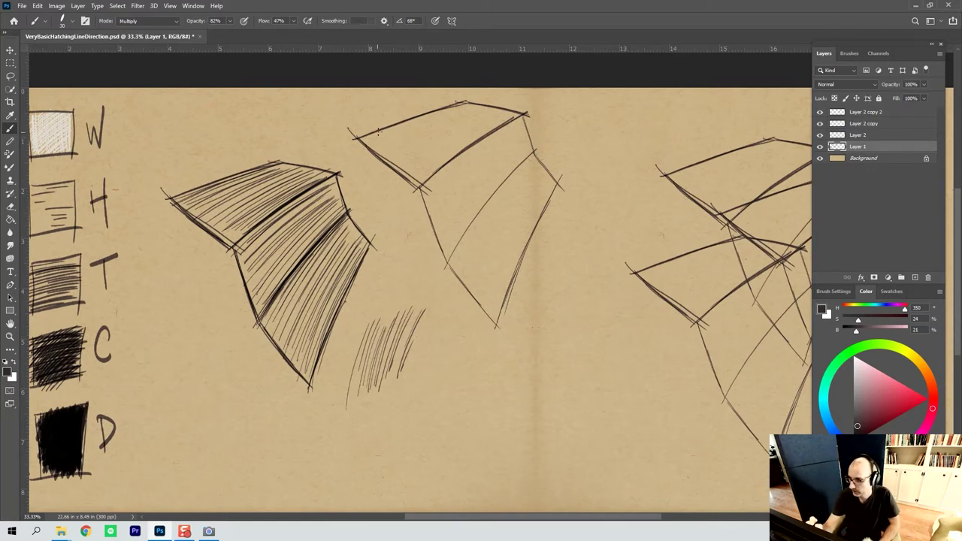
# Fill the middle wedge's top face with parallel hatching
pyautogui.moveTo(376, 136)
pyautogui.mouseDown()
pyautogui.moveTo(451, 106)
pyautogui.moveTo(466, 112)
pyautogui.mouseUp()
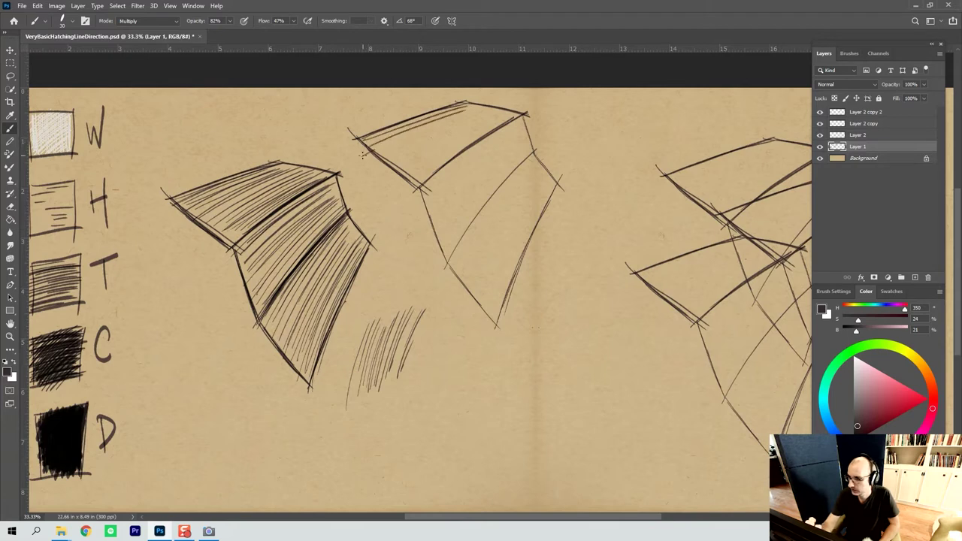
pyautogui.moveTo(374, 154); pyautogui.dragTo(481, 107)
pyautogui.moveTo(387, 155)
pyautogui.mouseDown()
pyautogui.moveTo(487, 109)
pyautogui.moveTo(474, 119)
pyautogui.mouseUp()
pyautogui.moveTo(406, 154); pyautogui.dragTo(497, 109)
pyautogui.moveTo(397, 167); pyautogui.dragTo(494, 113)
pyautogui.moveTo(459, 137)
pyautogui.mouseDown()
pyautogui.moveTo(411, 166)
pyautogui.moveTo(504, 113)
pyautogui.mouseUp()
pyautogui.moveTo(406, 174)
pyautogui.mouseDown()
pyautogui.moveTo(508, 117)
pyautogui.moveTo(484, 129)
pyautogui.mouseUp()
pyautogui.moveTo(511, 115)
pyautogui.mouseDown()
pyautogui.moveTo(418, 179)
pyautogui.moveTo(453, 151)
pyautogui.mouseUp()
pyautogui.moveTo(508, 121)
pyautogui.mouseDown()
pyautogui.moveTo(421, 181)
pyautogui.moveTo(439, 242)
pyautogui.mouseUp()
# Hatch the middle wedge's side face vertically, working rightward to its edge
pyautogui.moveTo(429, 183); pyautogui.dragTo(443, 235)
pyautogui.moveTo(432, 179)
pyautogui.mouseDown()
pyautogui.moveTo(450, 236)
pyautogui.moveTo(439, 179)
pyautogui.mouseUp()
pyautogui.moveTo(439, 181); pyautogui.dragTo(455, 225)
pyautogui.moveTo(442, 170)
pyautogui.mouseDown()
pyautogui.moveTo(460, 224)
pyautogui.moveTo(467, 229)
pyautogui.moveTo(472, 217)
pyautogui.mouseUp()
pyautogui.moveTo(463, 153)
pyautogui.mouseDown()
pyautogui.moveTo(478, 206)
pyautogui.moveTo(489, 182)
pyautogui.moveTo(501, 183)
pyautogui.mouseUp()
pyautogui.moveTo(493, 134)
pyautogui.mouseDown()
pyautogui.moveTo(503, 176)
pyautogui.moveTo(523, 160)
pyautogui.mouseUp()
pyautogui.moveTo(521, 120); pyautogui.dragTo(534, 154)
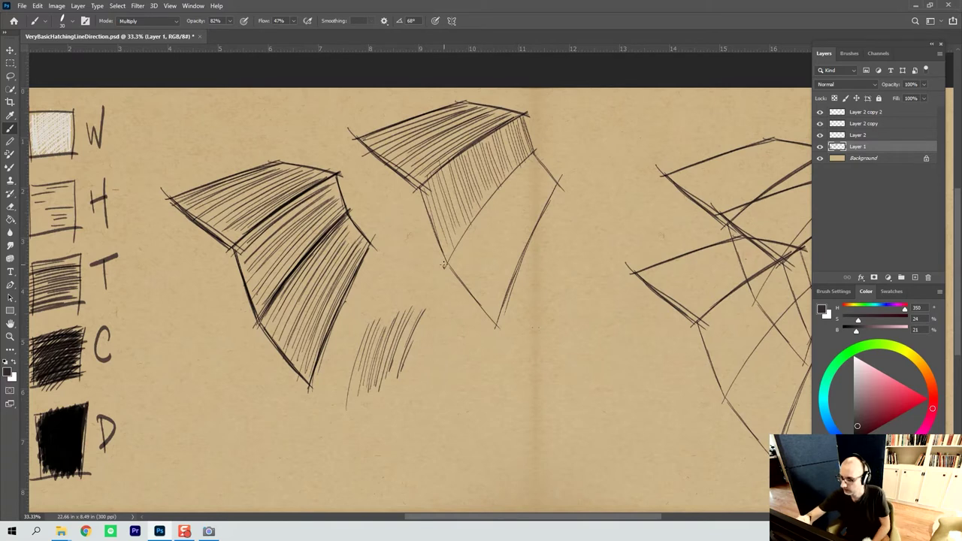
# Add a denser second pass of vertical hatching, including the face's left part
pyautogui.moveTo(450, 170); pyautogui.dragTo(466, 263)
pyautogui.moveTo(481, 153); pyautogui.dragTo(496, 246)
pyautogui.moveTo(519, 152); pyautogui.dragTo(533, 154)
pyautogui.moveTo(488, 198); pyautogui.dragTo(474, 236)
pyautogui.moveTo(460, 240); pyautogui.dragTo(454, 253)
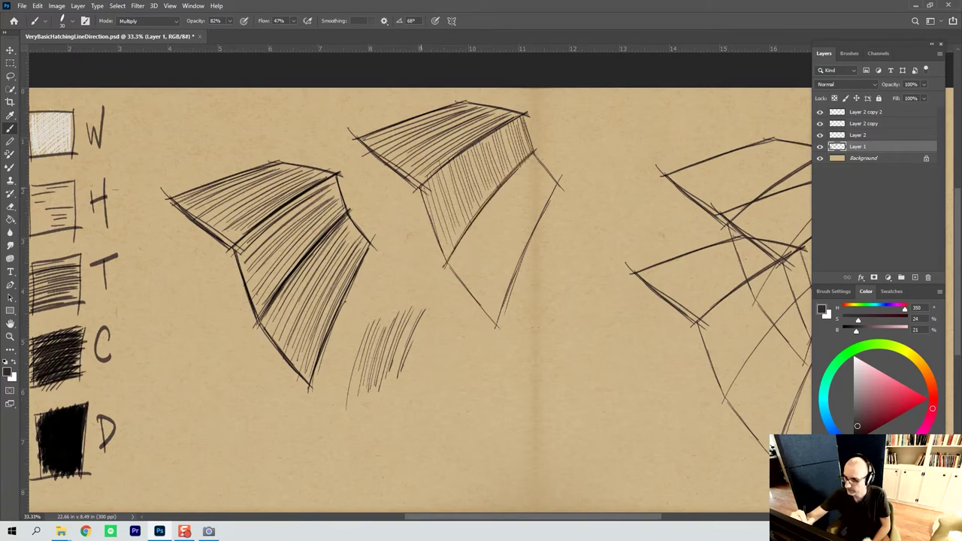
pyautogui.moveTo(444, 200); pyautogui.dragTo(425, 256)
pyautogui.moveTo(439, 205); pyautogui.dragTo(427, 239)
# Layer more near-vertical strokes over the middle wedge's lower-left face
pyautogui.moveTo(475, 220); pyautogui.dragTo(446, 266)
pyautogui.moveTo(531, 153); pyautogui.dragTo(501, 188)
pyautogui.moveTo(490, 195); pyautogui.dragTo(452, 265)
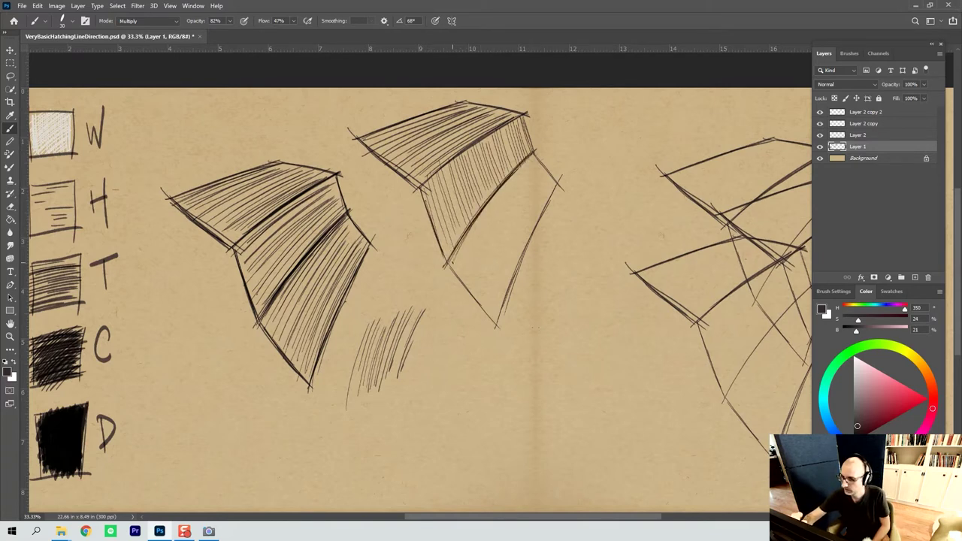
pyautogui.moveTo(521, 167); pyautogui.dragTo(489, 211)
pyautogui.moveTo(487, 212); pyautogui.dragTo(450, 271)
pyautogui.moveTo(529, 164); pyautogui.dragTo(472, 249)
pyautogui.moveTo(534, 159)
pyautogui.mouseDown()
pyautogui.moveTo(460, 275)
pyautogui.moveTo(490, 227)
pyautogui.mouseUp()
# Darken the middle wedge's right face with diagonal hatching running down the face
pyautogui.moveTo(537, 167); pyautogui.dragTo(464, 281)
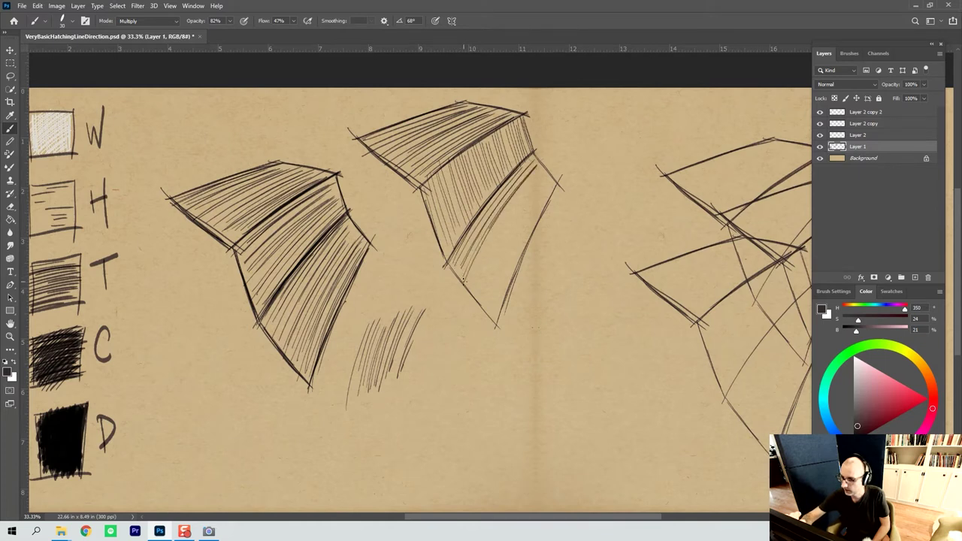
pyautogui.moveTo(522, 194); pyautogui.dragTo(467, 287)
pyautogui.moveTo(538, 170)
pyautogui.mouseDown()
pyautogui.moveTo(471, 283)
pyautogui.moveTo(471, 301)
pyautogui.mouseUp()
pyautogui.moveTo(546, 169); pyautogui.dragTo(493, 252)
pyautogui.moveTo(523, 210); pyautogui.dragTo(475, 305)
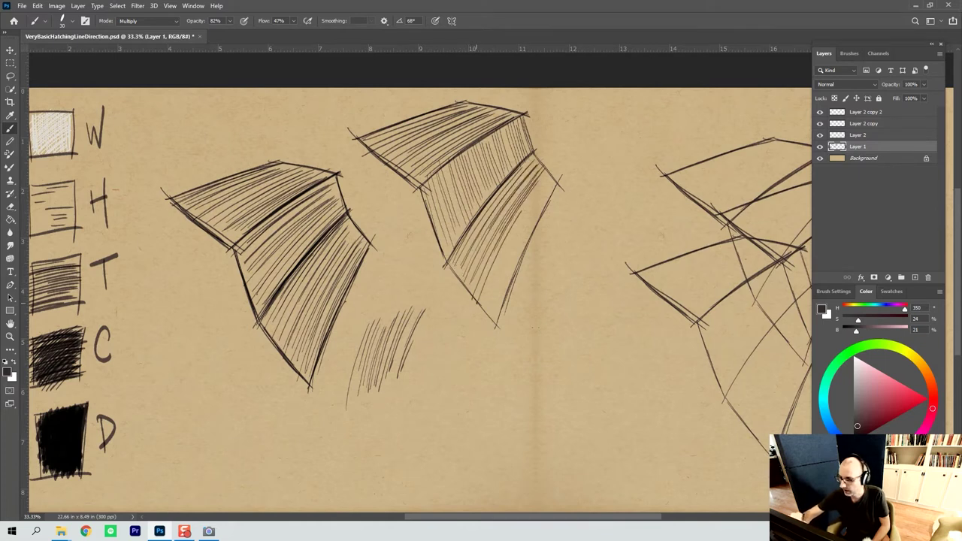
pyautogui.moveTo(548, 173); pyautogui.dragTo(475, 305)
pyautogui.moveTo(541, 185)
pyautogui.mouseDown()
pyautogui.moveTo(502, 248)
pyautogui.moveTo(486, 305)
pyautogui.mouseUp()
pyautogui.moveTo(504, 274); pyautogui.dragTo(487, 322)
# Fill the right face's outer side with diagonal strokes and reinforce the lower-left edge
pyautogui.moveTo(555, 180); pyautogui.dragTo(491, 321)
pyautogui.moveTo(545, 197); pyautogui.dragTo(498, 320)
pyautogui.moveTo(533, 224); pyautogui.dragTo(502, 301)
pyautogui.moveTo(444, 260); pyautogui.dragTo(495, 321)
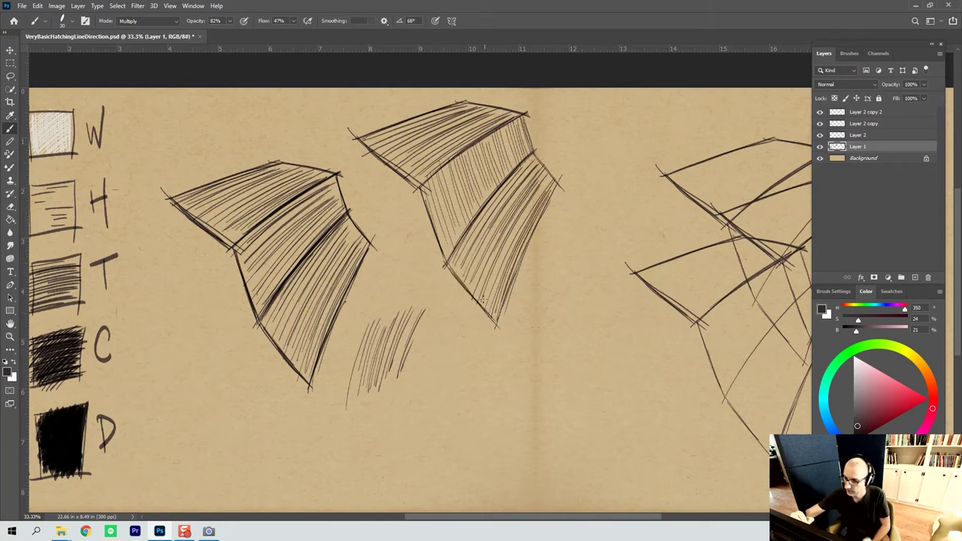
pyautogui.moveTo(534, 235); pyautogui.dragTo(502, 312)
pyautogui.moveTo(553, 192)
pyautogui.mouseDown()
pyautogui.moveTo(518, 266)
pyautogui.moveTo(523, 246)
pyautogui.mouseUp()
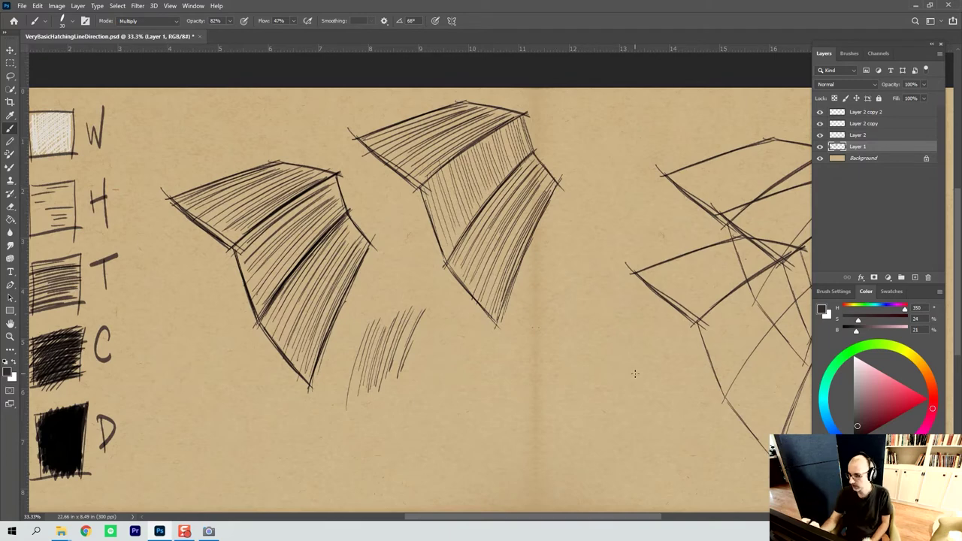
pyautogui.moveTo(637, 381)
pyautogui.mouseDown()
pyautogui.moveTo(537, 326)
pyautogui.moveTo(489, 321)
pyautogui.mouseUp()
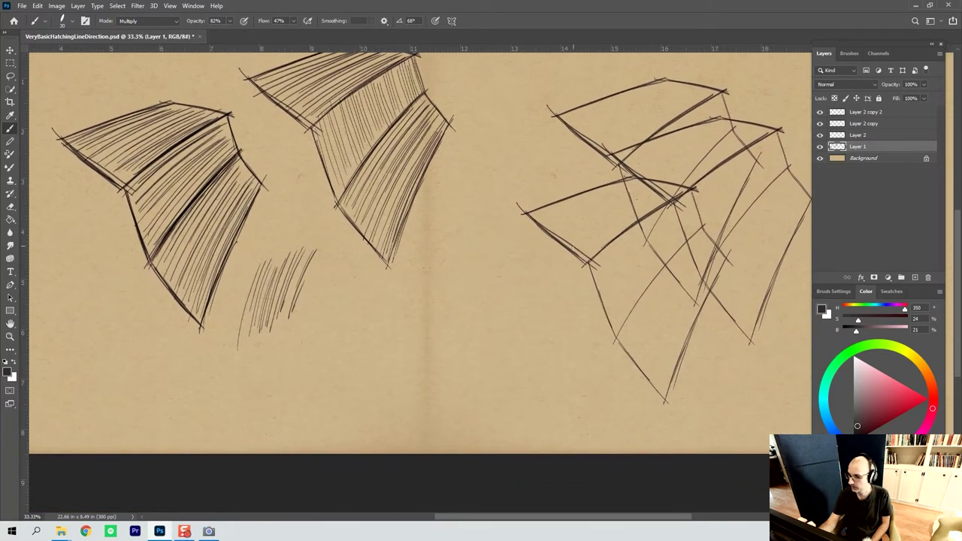
# Move the wedge copy down-left to lower centre and hatch its top face
pyautogui.press('v')
pyautogui.moveTo(569, 249)
pyautogui.mouseDown()
pyautogui.moveTo(483, 276)
pyautogui.moveTo(462, 308)
pyautogui.mouseUp()
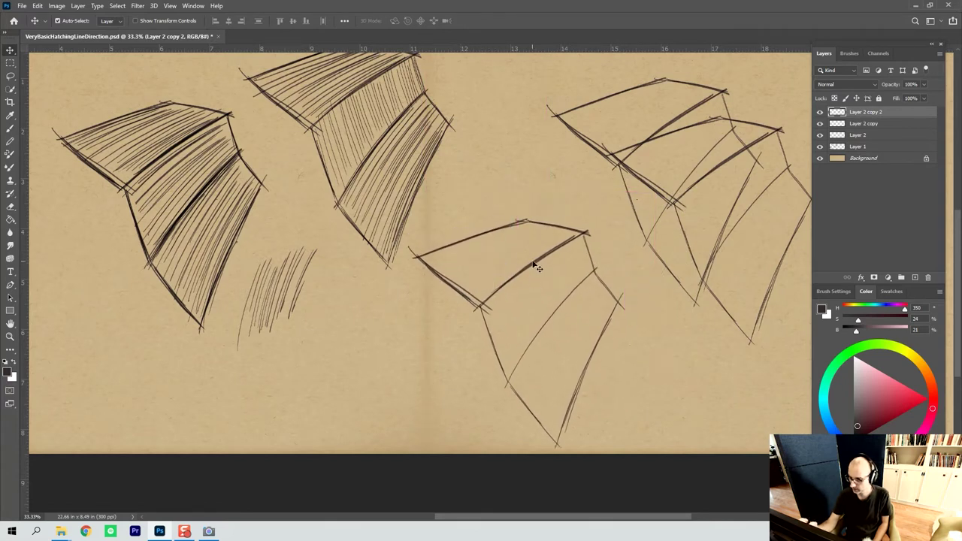
pyautogui.press('b')
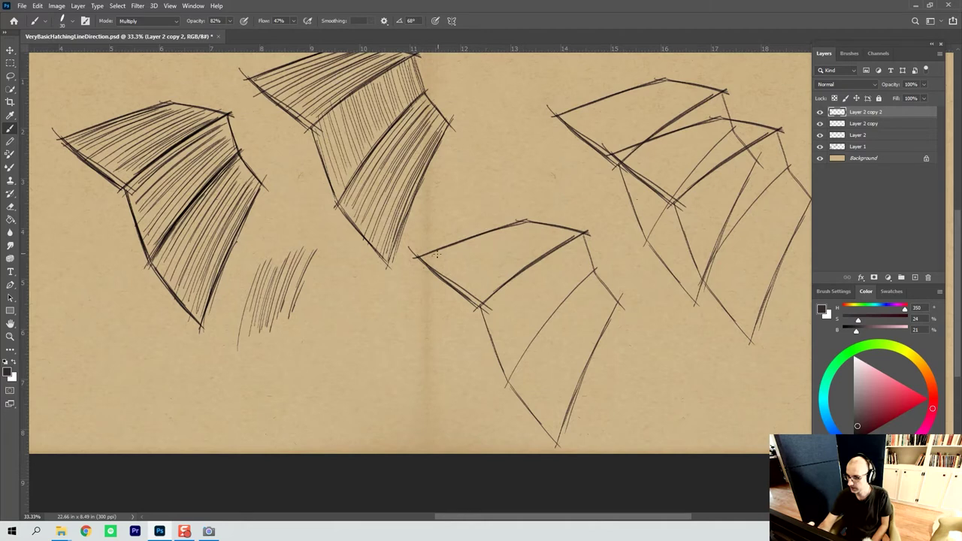
pyautogui.moveTo(437, 255); pyautogui.dragTo(482, 234)
pyautogui.moveTo(450, 275)
pyautogui.mouseDown()
pyautogui.moveTo(516, 221)
pyautogui.moveTo(454, 278)
pyautogui.moveTo(531, 227)
pyautogui.moveTo(483, 274)
pyautogui.mouseUp()
pyautogui.moveTo(555, 226)
pyautogui.mouseDown()
pyautogui.moveTo(470, 299)
pyautogui.moveTo(502, 298)
pyautogui.moveTo(497, 314)
pyautogui.mouseUp()
# Hatch the wedge's right lower face with diagonal strokes down to its bottom point
pyautogui.moveTo(571, 239)
pyautogui.mouseDown()
pyautogui.moveTo(502, 313)
pyautogui.moveTo(506, 323)
pyautogui.mouseUp()
pyautogui.moveTo(575, 242); pyautogui.dragTo(501, 341)
pyautogui.moveTo(572, 253); pyautogui.dragTo(504, 364)
pyautogui.moveTo(585, 248)
pyautogui.mouseDown()
pyautogui.moveTo(510, 367)
pyautogui.moveTo(511, 383)
pyautogui.mouseUp()
pyautogui.moveTo(579, 255); pyautogui.dragTo(507, 397)
pyautogui.moveTo(573, 279); pyautogui.dragTo(523, 391)
pyautogui.moveTo(583, 263)
pyautogui.mouseDown()
pyautogui.moveTo(530, 382)
pyautogui.moveTo(539, 390)
pyautogui.mouseUp()
pyautogui.moveTo(593, 261)
pyautogui.mouseDown()
pyautogui.moveTo(548, 347)
pyautogui.moveTo(534, 409)
pyautogui.mouseUp()
pyautogui.moveTo(589, 275)
pyautogui.mouseDown()
pyautogui.moveTo(536, 423)
pyautogui.moveTo(540, 404)
pyautogui.mouseUp()
# Hatch the outer lower face diagonally toward its right edge, adding darker strokes
pyautogui.moveTo(589, 290); pyautogui.dragTo(552, 433)
pyautogui.moveTo(598, 284)
pyautogui.mouseDown()
pyautogui.moveTo(561, 425)
pyautogui.moveTo(567, 418)
pyautogui.mouseUp()
pyautogui.moveTo(599, 293)
pyautogui.mouseDown()
pyautogui.moveTo(574, 401)
pyautogui.moveTo(580, 373)
pyautogui.mouseUp()
pyautogui.moveTo(608, 288)
pyautogui.mouseDown()
pyautogui.moveTo(586, 359)
pyautogui.moveTo(591, 345)
pyautogui.mouseUp()
pyautogui.moveTo(615, 290)
pyautogui.mouseDown()
pyautogui.moveTo(600, 333)
pyautogui.moveTo(509, 376)
pyautogui.mouseUp()
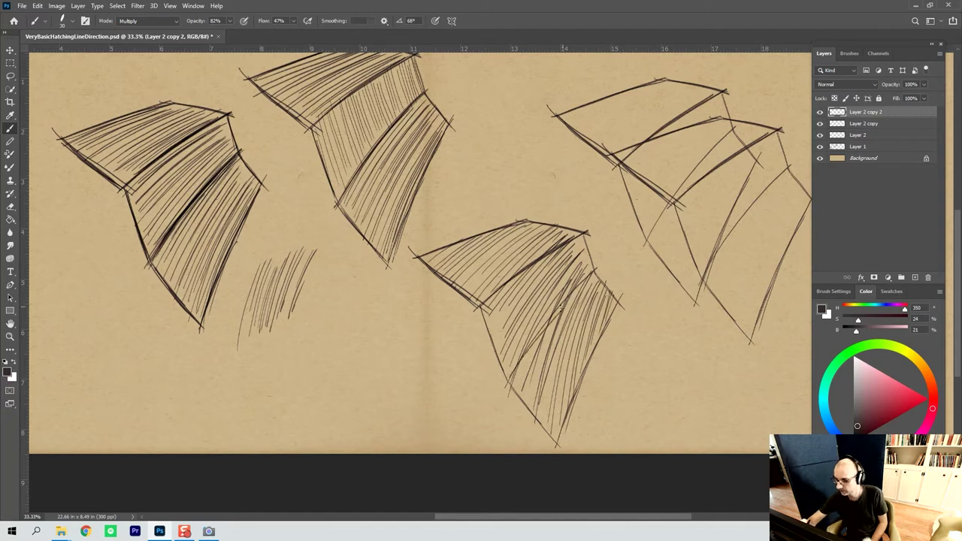
pyautogui.moveTo(578, 284); pyautogui.dragTo(522, 363)
pyautogui.moveTo(589, 275); pyautogui.dragTo(511, 371)
pyautogui.moveTo(540, 337); pyautogui.dragTo(510, 378)
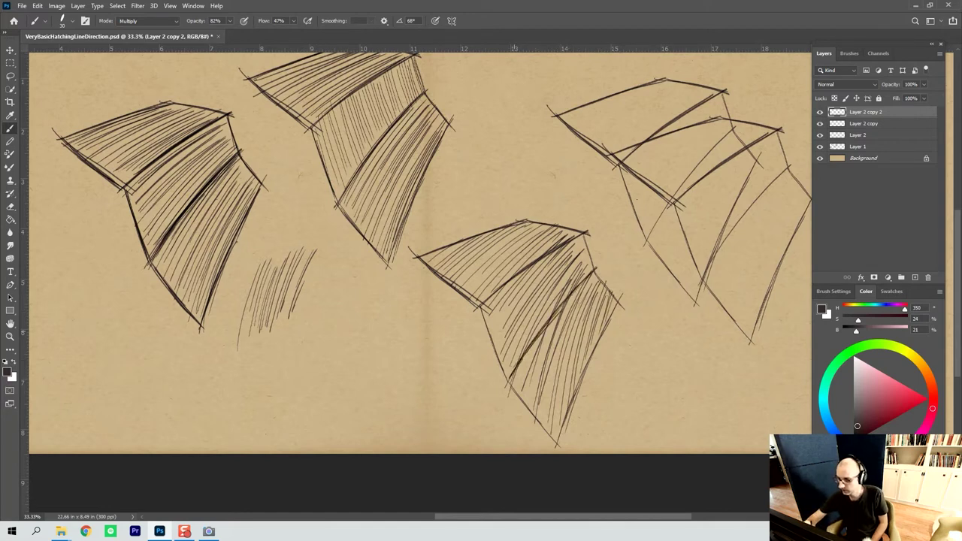
# Darken the wedge's left, right and inner diagonal edges
pyautogui.moveTo(485, 320)
pyautogui.mouseDown()
pyautogui.moveTo(503, 373)
pyautogui.moveTo(549, 435)
pyautogui.moveTo(592, 347)
pyautogui.mouseUp()
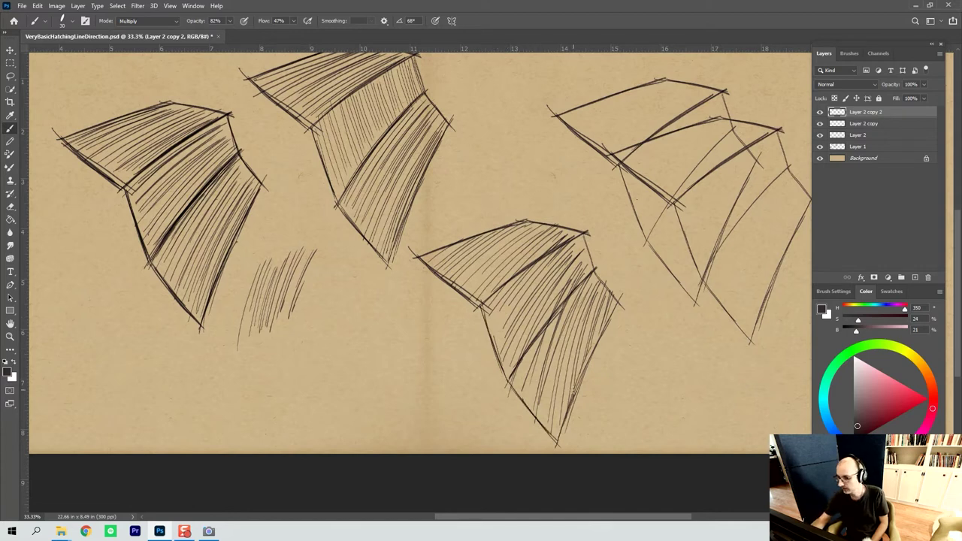
pyautogui.moveTo(573, 391); pyautogui.dragTo(615, 311)
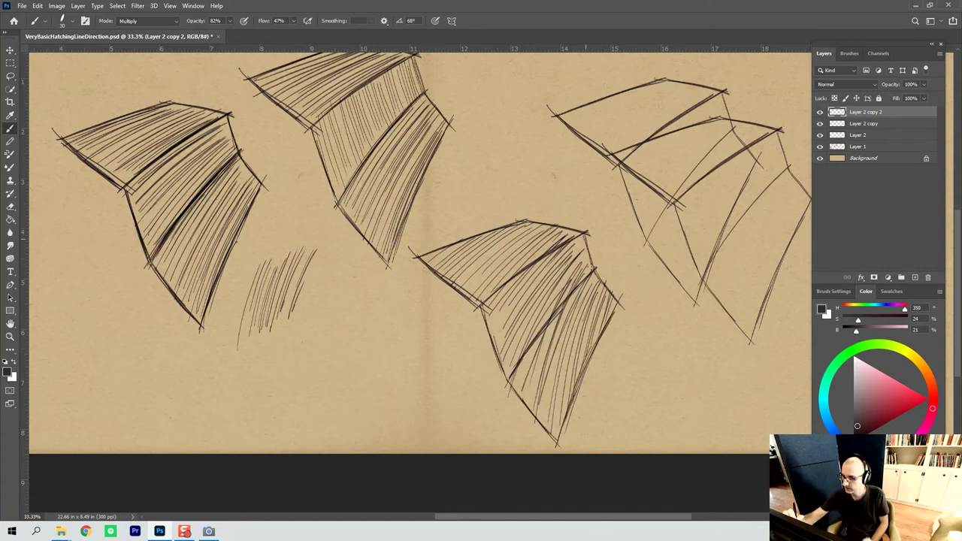
pyautogui.moveTo(484, 300); pyautogui.dragTo(579, 235)
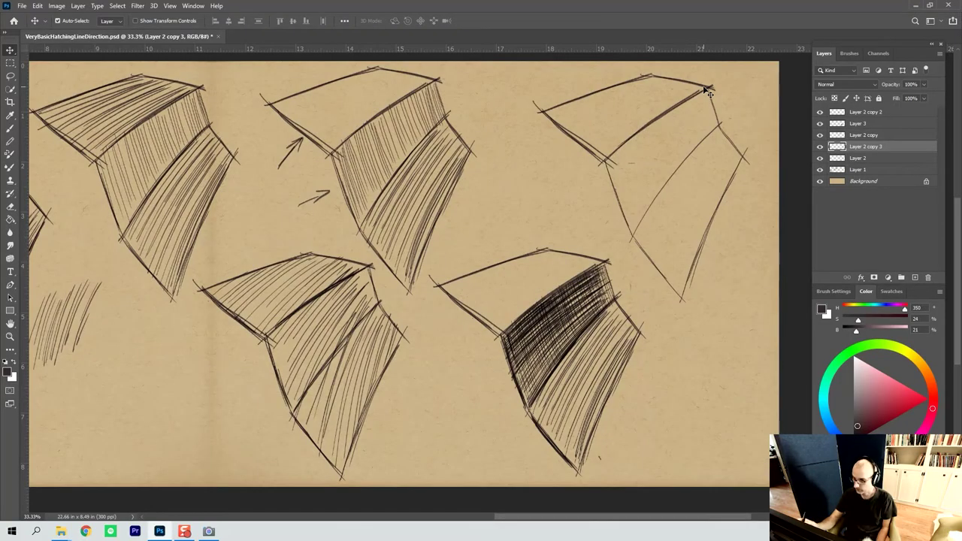
# Reinforce the top-right wedge's left edge and hatch its top face with parallel strokes
pyautogui.press('b')
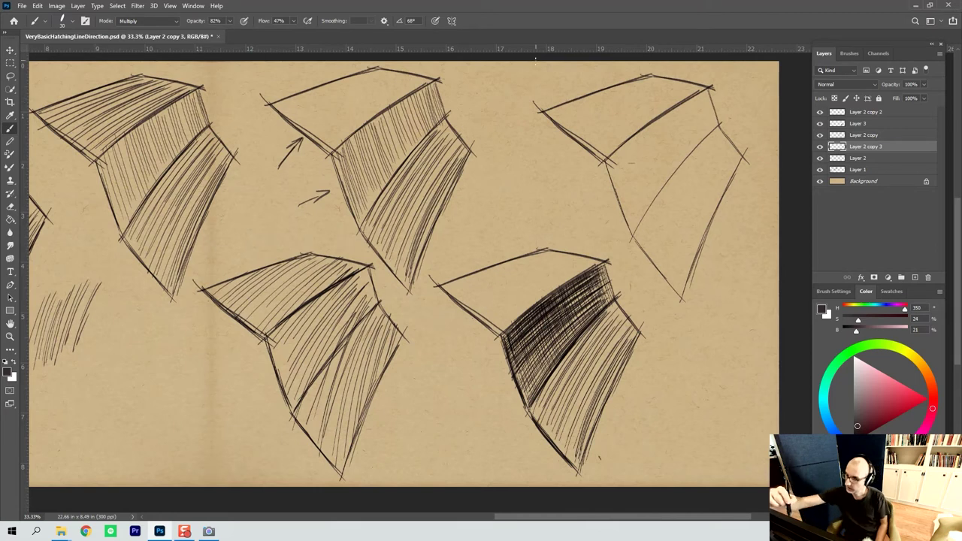
pyautogui.moveTo(547, 111)
pyautogui.mouseDown()
pyautogui.moveTo(598, 146)
pyautogui.moveTo(614, 135)
pyautogui.mouseUp()
pyautogui.moveTo(578, 105)
pyautogui.mouseDown()
pyautogui.moveTo(633, 132)
pyautogui.moveTo(635, 119)
pyautogui.moveTo(678, 107)
pyautogui.mouseUp()
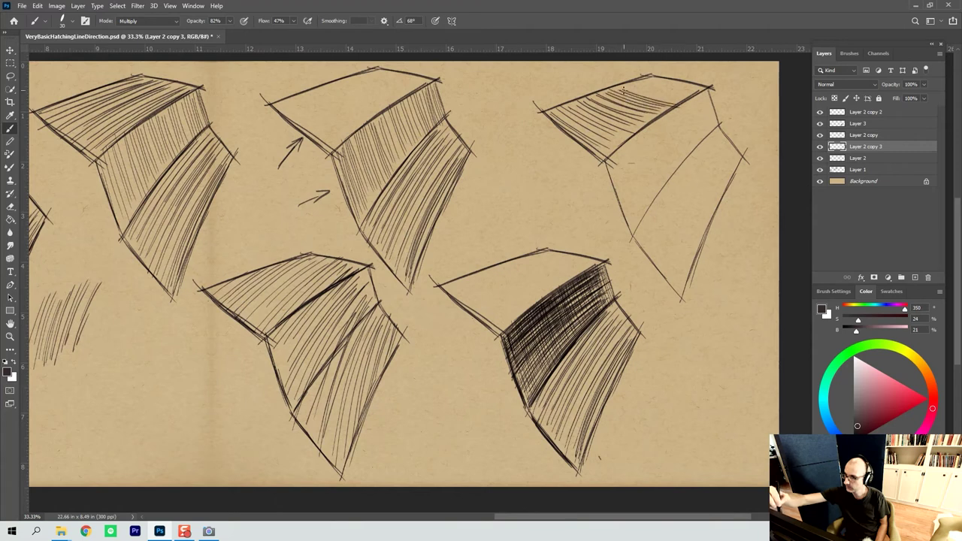
pyautogui.moveTo(624, 87)
pyautogui.mouseDown()
pyautogui.moveTo(677, 102)
pyautogui.moveTo(700, 87)
pyautogui.moveTo(692, 84)
pyautogui.mouseUp()
# Hatch the top-right wedge's left lower face diagonally from its lower-left edge to the corner
pyautogui.moveTo(611, 163)
pyautogui.mouseDown()
pyautogui.moveTo(624, 215)
pyautogui.moveTo(640, 222)
pyautogui.mouseUp()
pyautogui.moveTo(626, 145)
pyautogui.mouseDown()
pyautogui.moveTo(639, 174)
pyautogui.moveTo(633, 203)
pyautogui.moveTo(653, 188)
pyautogui.mouseUp()
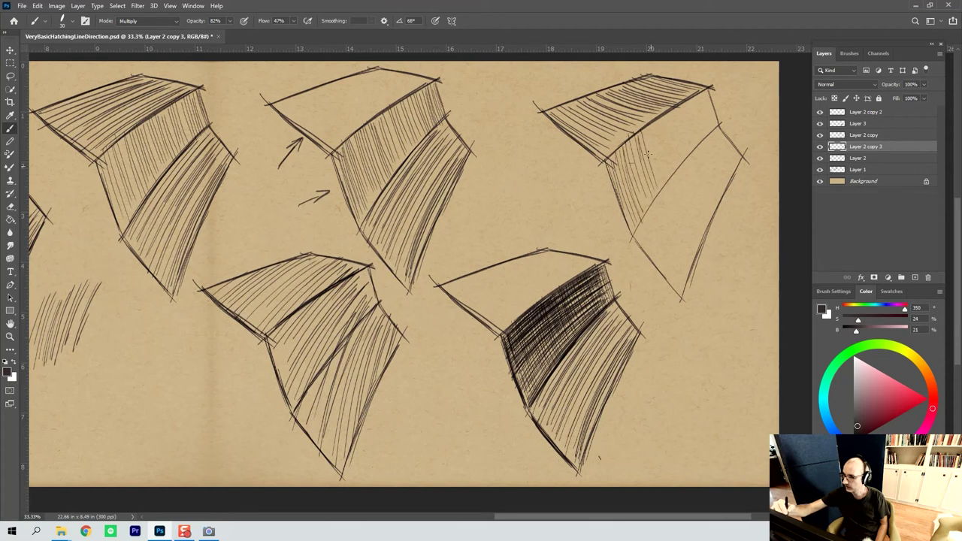
pyautogui.moveTo(650, 125)
pyautogui.mouseDown()
pyautogui.moveTo(658, 175)
pyautogui.moveTo(676, 167)
pyautogui.mouseUp()
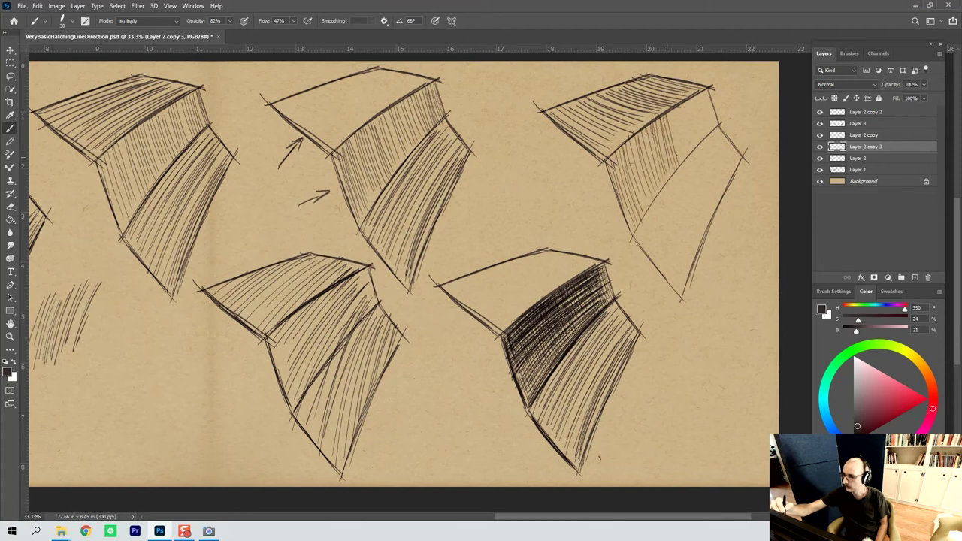
pyautogui.moveTo(672, 111)
pyautogui.mouseDown()
pyautogui.moveTo(684, 160)
pyautogui.moveTo(693, 149)
pyautogui.mouseUp()
pyautogui.moveTo(687, 93)
pyautogui.mouseDown()
pyautogui.moveTo(701, 146)
pyautogui.moveTo(711, 130)
pyautogui.mouseUp()
pyautogui.moveTo(710, 92); pyautogui.dragTo(720, 133)
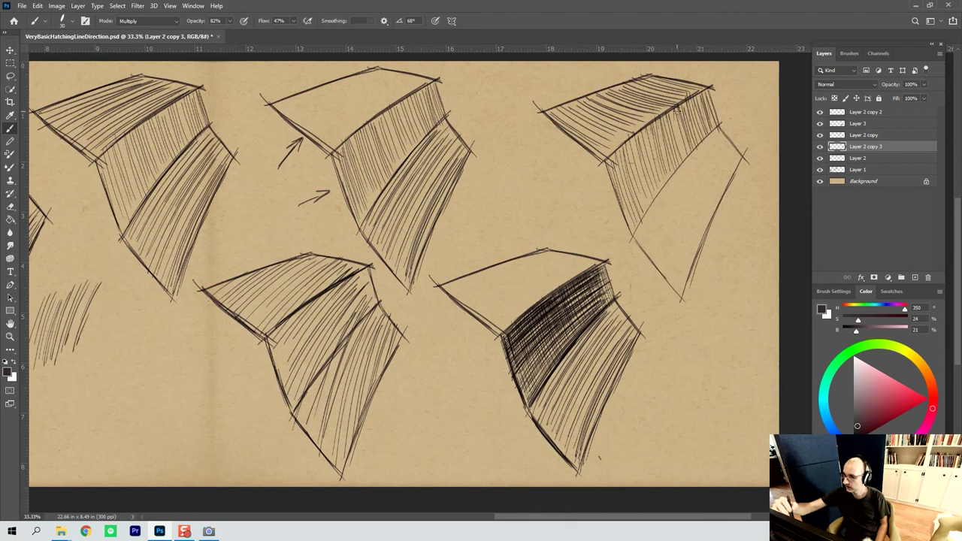
pyautogui.moveTo(636, 230)
pyautogui.mouseDown()
pyautogui.moveTo(676, 283)
pyautogui.moveTo(681, 275)
pyautogui.mouseUp()
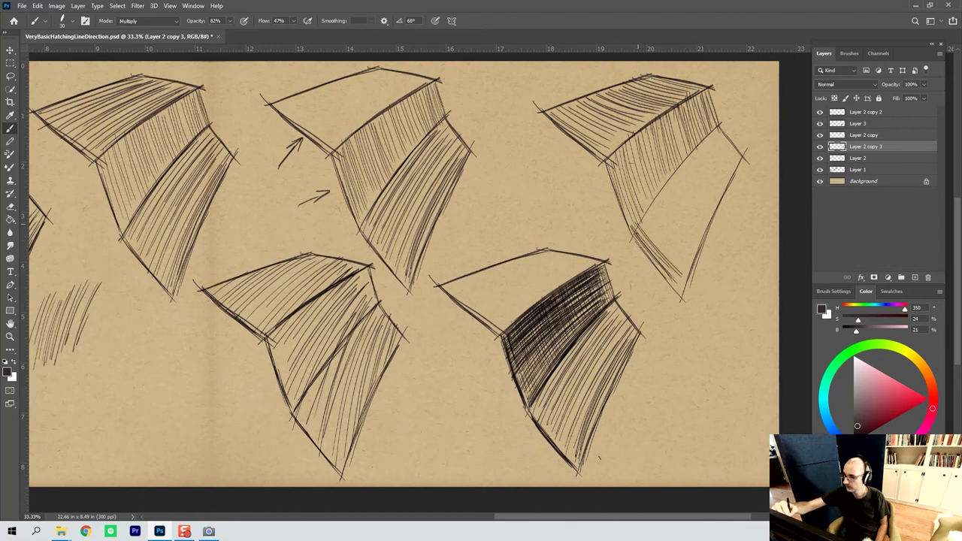
pyautogui.moveTo(637, 213)
pyautogui.mouseDown()
pyautogui.moveTo(675, 255)
pyautogui.moveTo(696, 254)
pyautogui.mouseUp()
# Hatch the top-right wedge's outer lower face with thickened diagonal strokes toward the right edge
pyautogui.moveTo(654, 196)
pyautogui.mouseDown()
pyautogui.moveTo(697, 245)
pyautogui.moveTo(703, 221)
pyautogui.mouseUp()
pyautogui.moveTo(670, 180)
pyautogui.mouseDown()
pyautogui.moveTo(703, 218)
pyautogui.moveTo(715, 208)
pyautogui.mouseUp()
pyautogui.moveTo(681, 161)
pyautogui.mouseDown()
pyautogui.moveTo(717, 199)
pyautogui.moveTo(724, 186)
pyautogui.mouseUp()
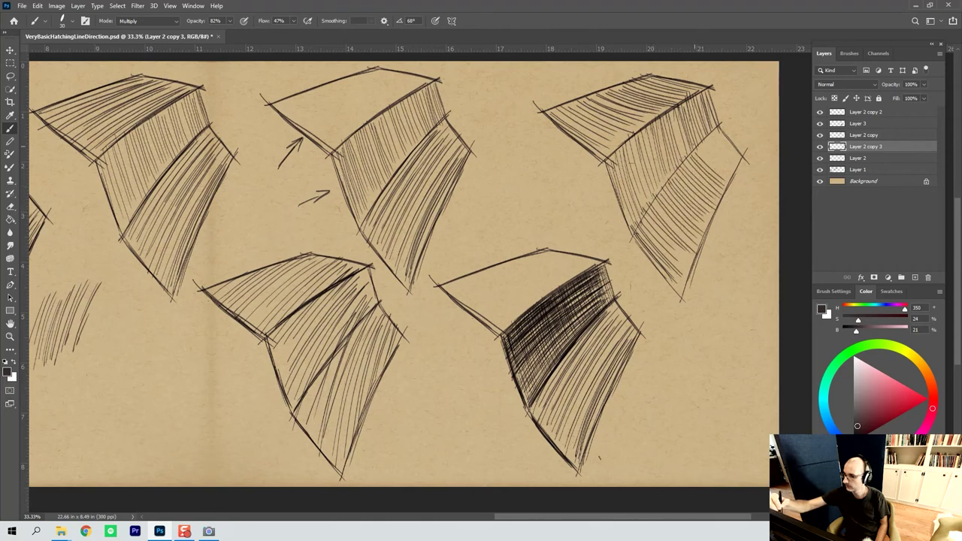
pyautogui.moveTo(694, 144)
pyautogui.mouseDown()
pyautogui.moveTo(729, 177)
pyautogui.moveTo(737, 162)
pyautogui.mouseUp()
pyautogui.moveTo(713, 129); pyautogui.dragTo(735, 153)
pyautogui.moveTo(672, 156); pyautogui.dragTo(681, 114)
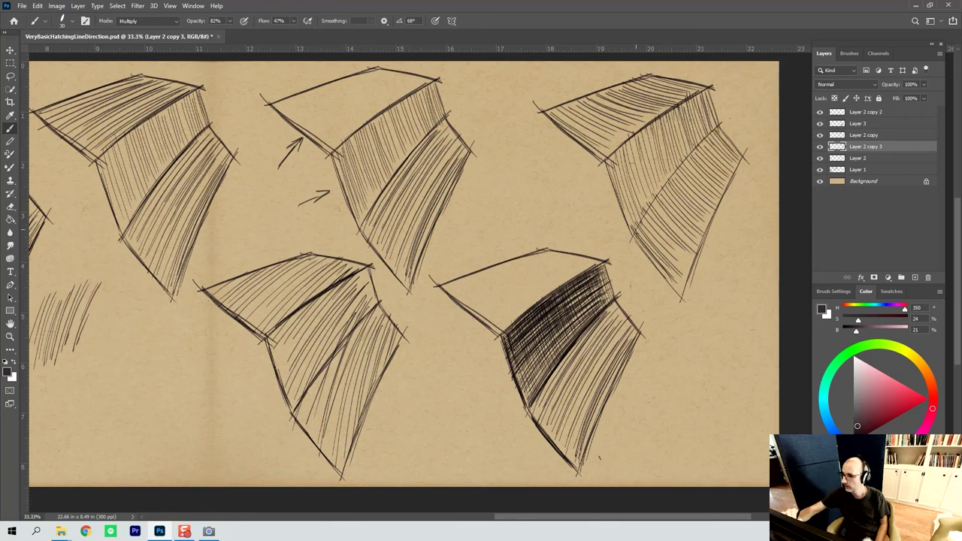
pyautogui.moveTo(634, 230)
pyautogui.mouseDown()
pyautogui.moveTo(701, 149)
pyautogui.moveTo(668, 180)
pyautogui.mouseUp()
pyautogui.moveTo(676, 173); pyautogui.dragTo(722, 121)
pyautogui.moveTo(657, 197); pyautogui.dragTo(710, 132)
pyautogui.moveTo(633, 233); pyautogui.dragTo(664, 189)
pyautogui.moveTo(633, 232); pyautogui.dragTo(644, 212)
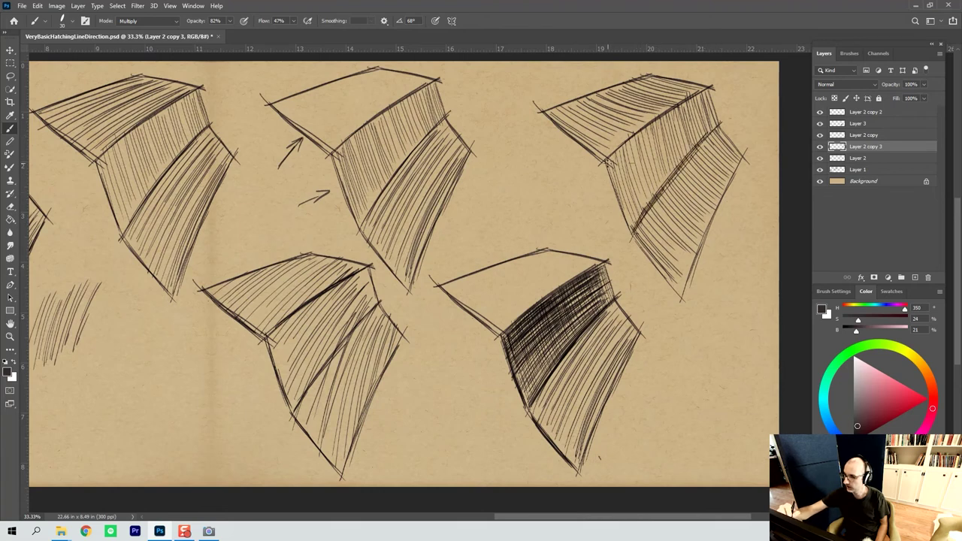
# Darken the outer face's inner edge, the lower-right edge and the lower face's left part
pyautogui.moveTo(605, 169); pyautogui.dragTo(657, 276)
pyautogui.moveTo(634, 246)
pyautogui.mouseDown()
pyautogui.moveTo(682, 301)
pyautogui.moveTo(699, 242)
pyautogui.mouseUp()
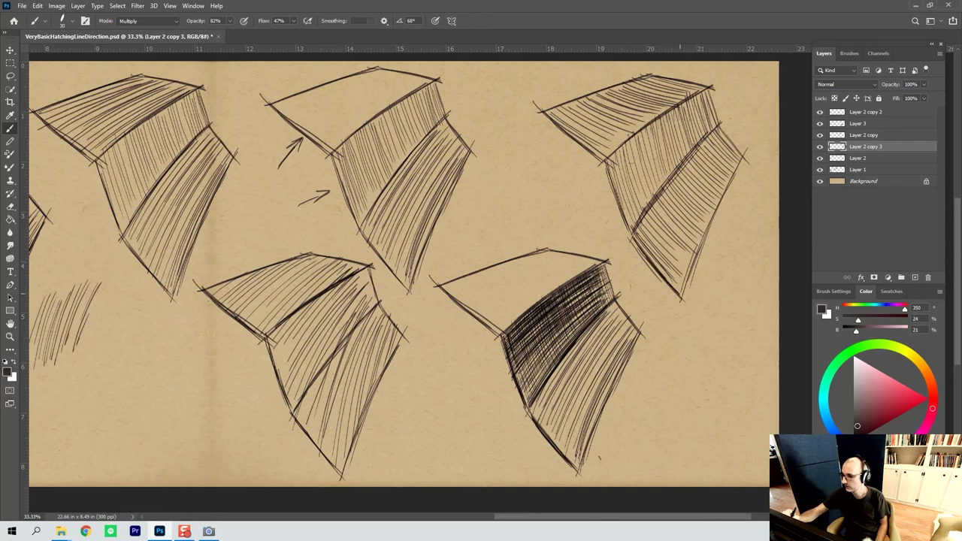
pyautogui.moveTo(684, 292); pyautogui.dragTo(718, 202)
pyautogui.moveTo(635, 227)
pyautogui.mouseDown()
pyautogui.moveTo(666, 183)
pyautogui.moveTo(643, 212)
pyautogui.moveTo(622, 187)
pyautogui.mouseUp()
pyautogui.moveTo(620, 230); pyautogui.dragTo(629, 211)
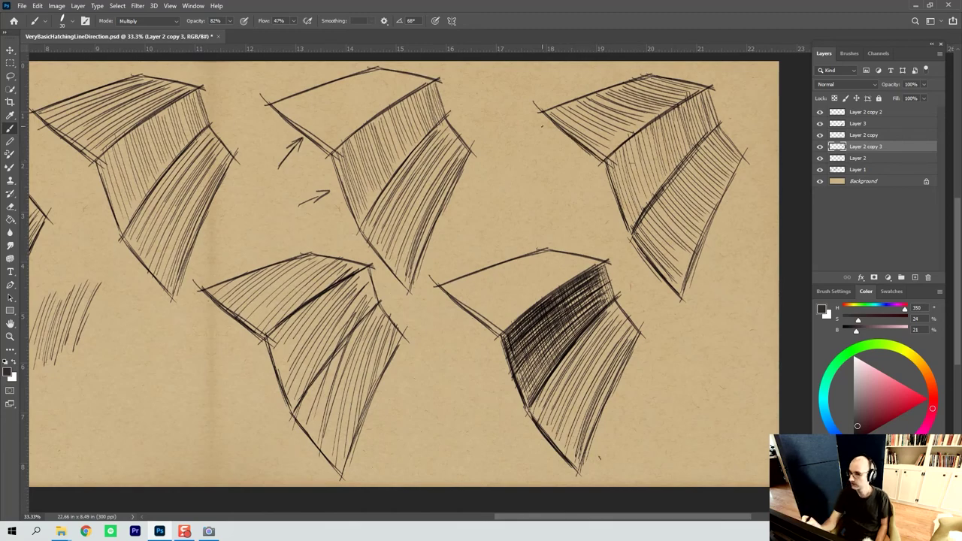
# Pan left to bring the W/H/T/C/D legend into view and zoom out to the whole sheet
pyautogui.moveTo(644, 344)
pyautogui.mouseDown()
pyautogui.moveTo(702, 338)
pyautogui.moveTo(722, 350)
pyautogui.moveTo(806, 355)
pyautogui.mouseUp()
pyautogui.moveTo(687, 365)
pyautogui.mouseDown()
pyautogui.moveTo(730, 365)
pyautogui.moveTo(703, 369)
pyautogui.mouseUp()
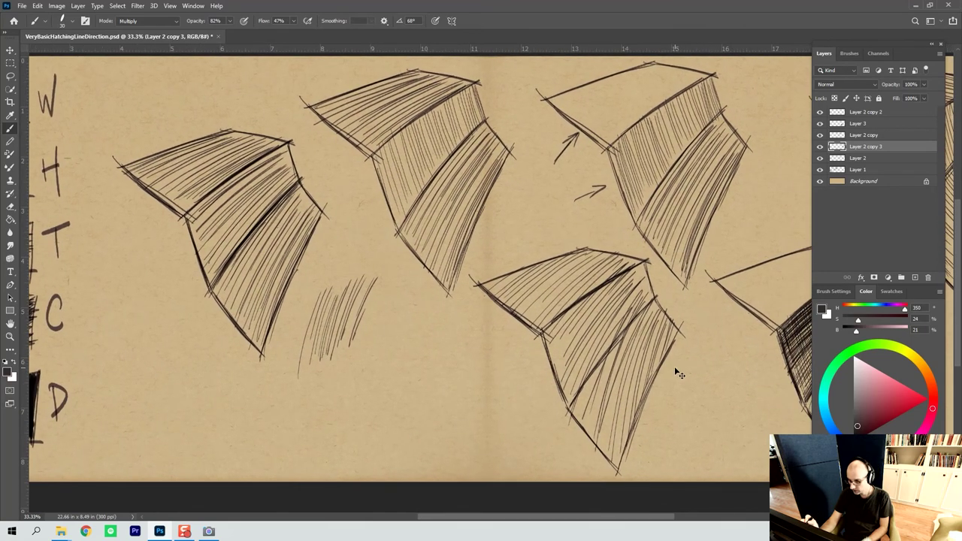
pyautogui.hotkey('ctrl', '-')
pyautogui.hotkey('ctrl', '-')
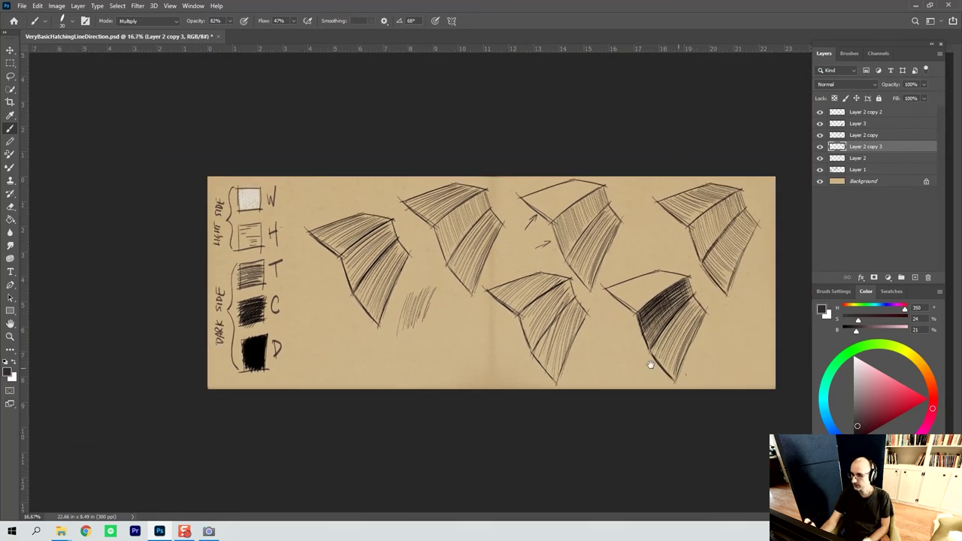